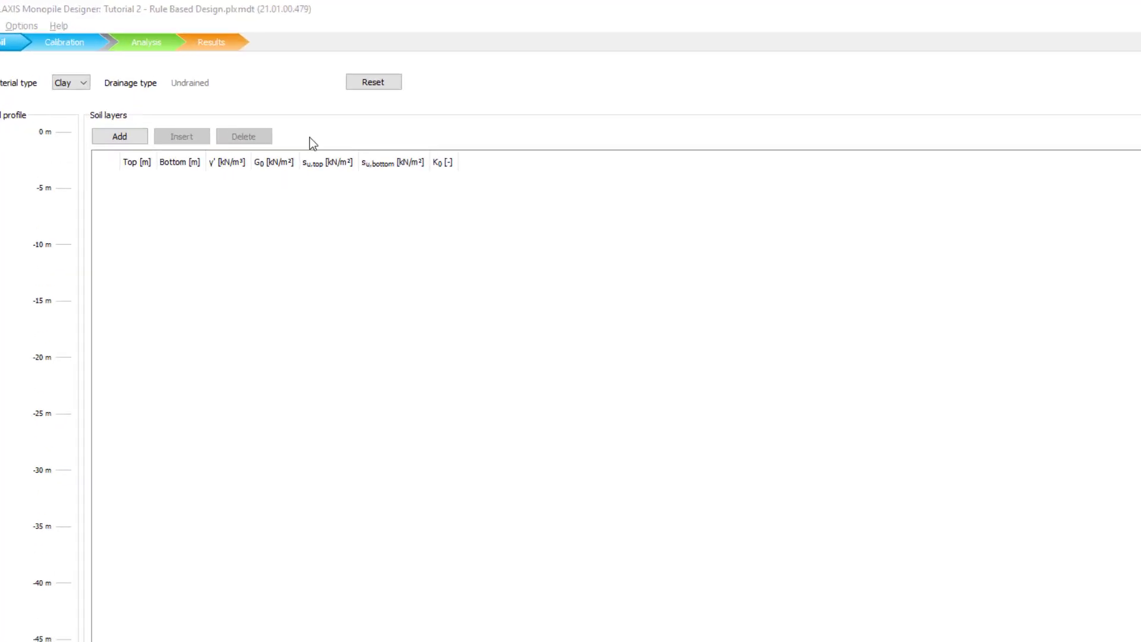
- On the Analysis step, import the rule-based Clay.dvf and rule-based Sand RD90.dvf curve files
click(251, 125)
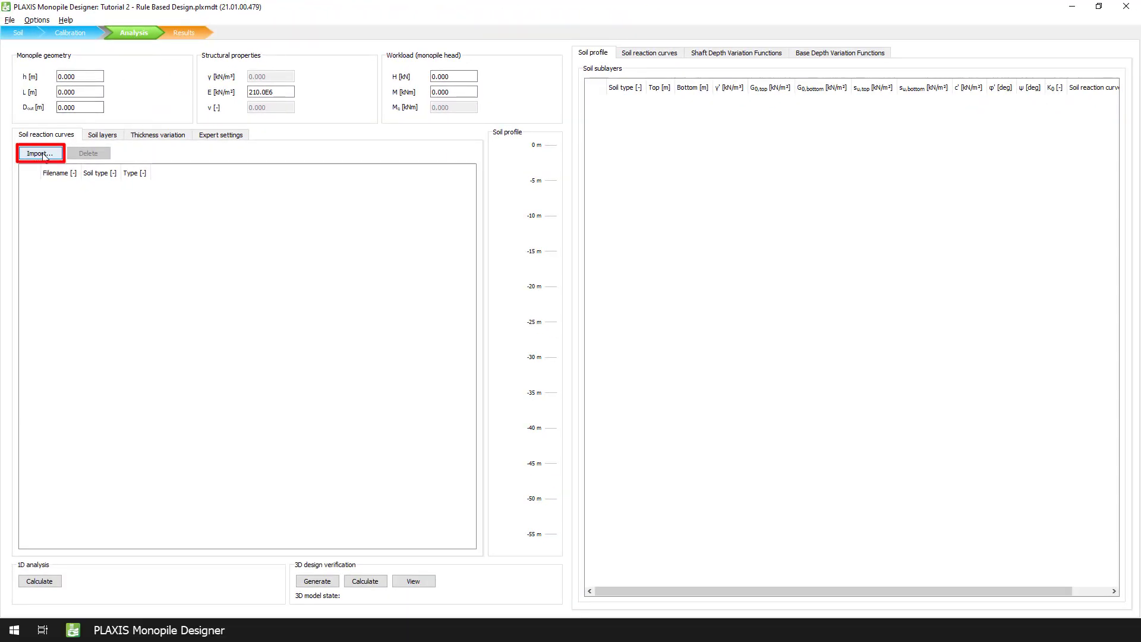
click(40, 154)
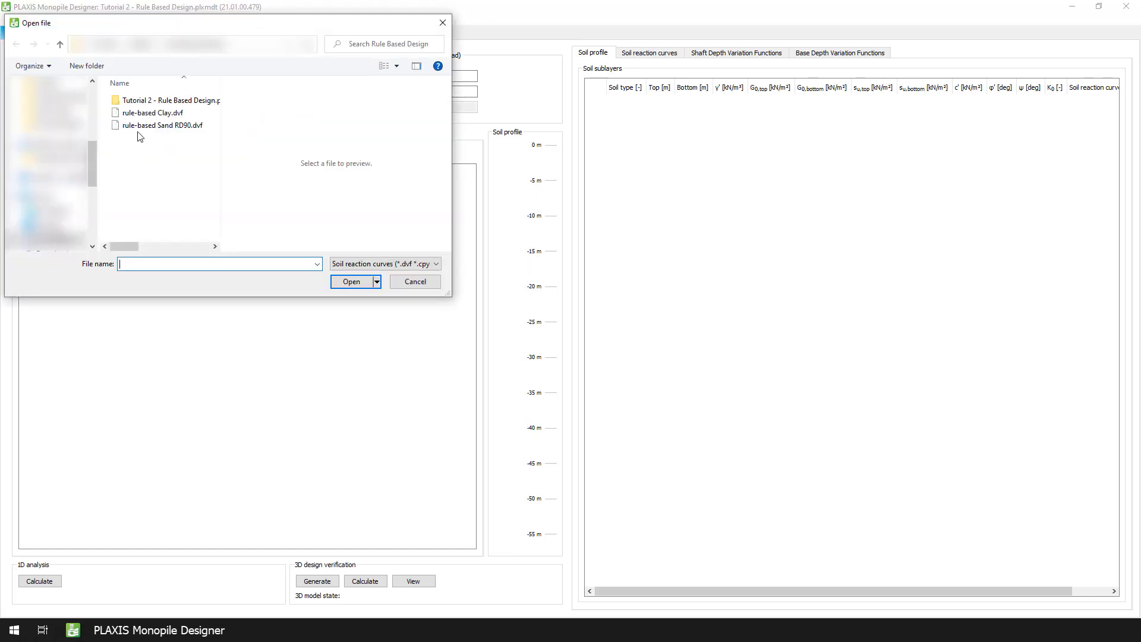
click(143, 113)
ctrl+click(157, 125)
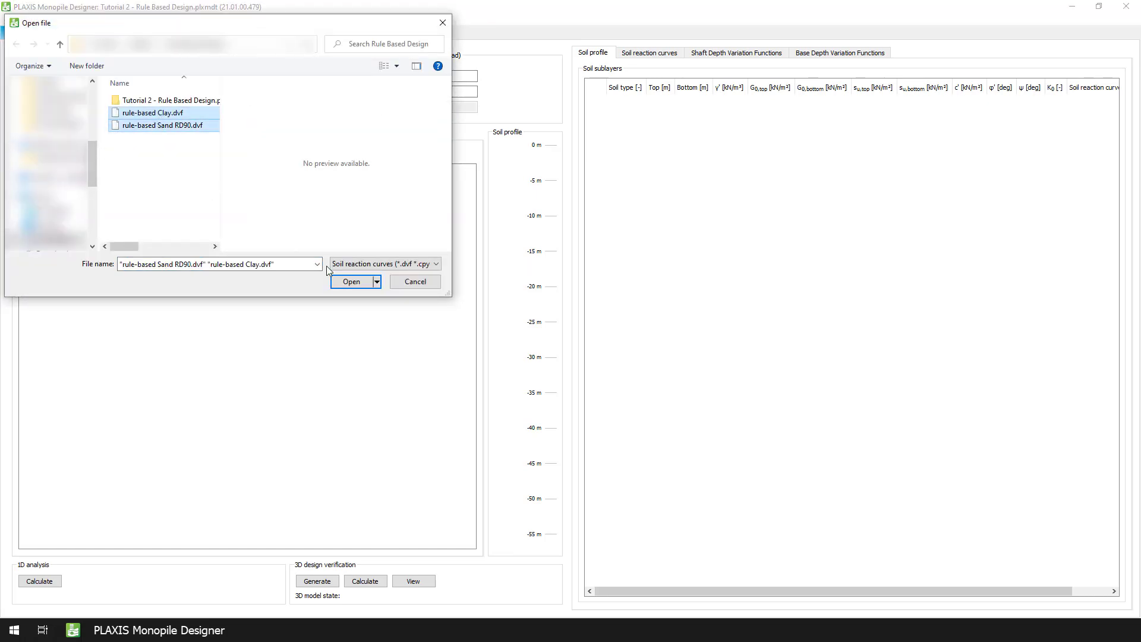
click(364, 282)
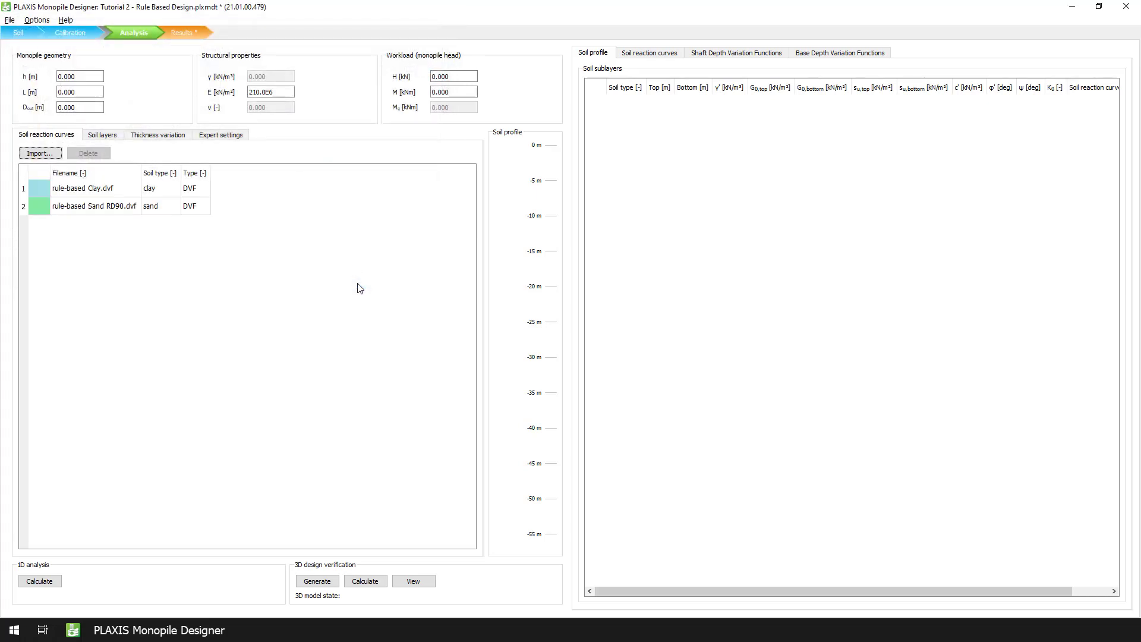
- Add five rows to the Soil layers table
click(107, 137)
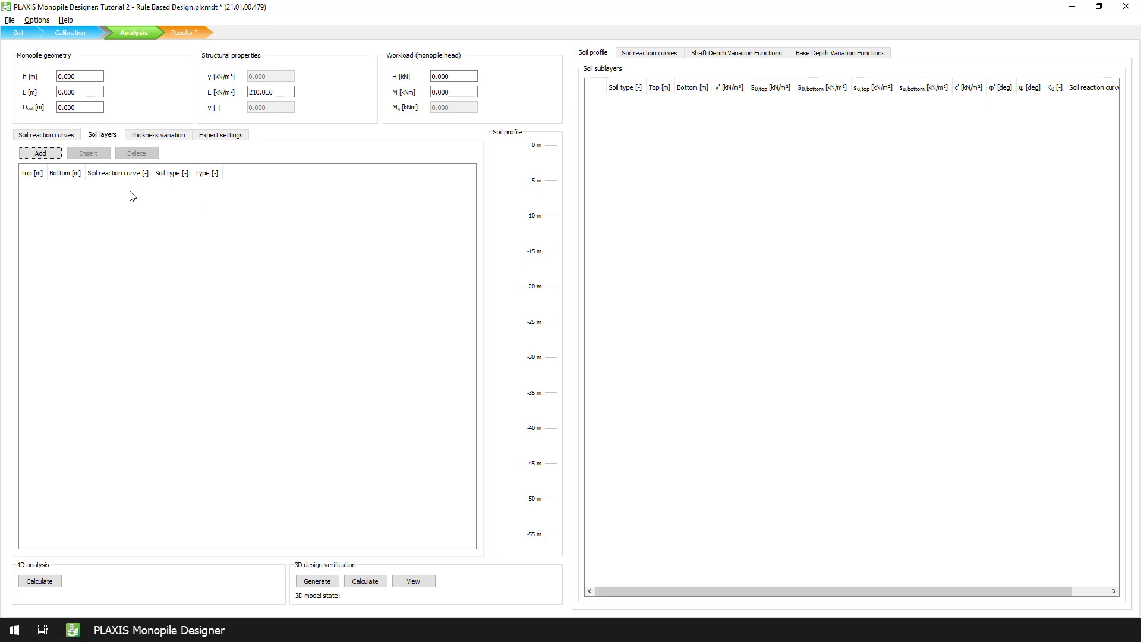
click(42, 154)
click(50, 155)
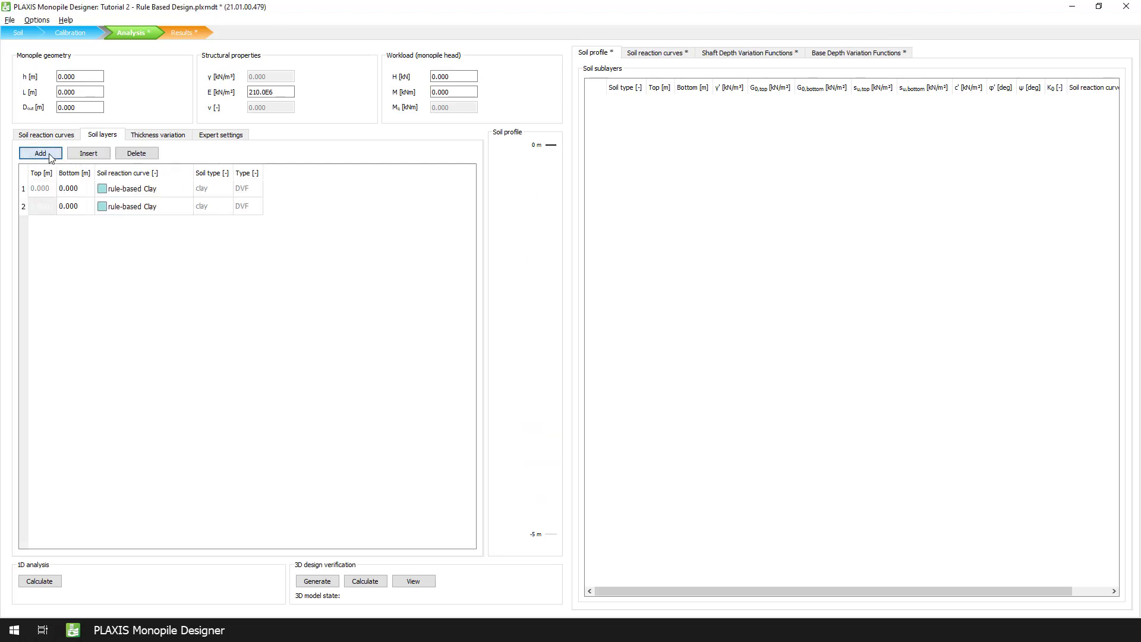
click(50, 156)
click(49, 156)
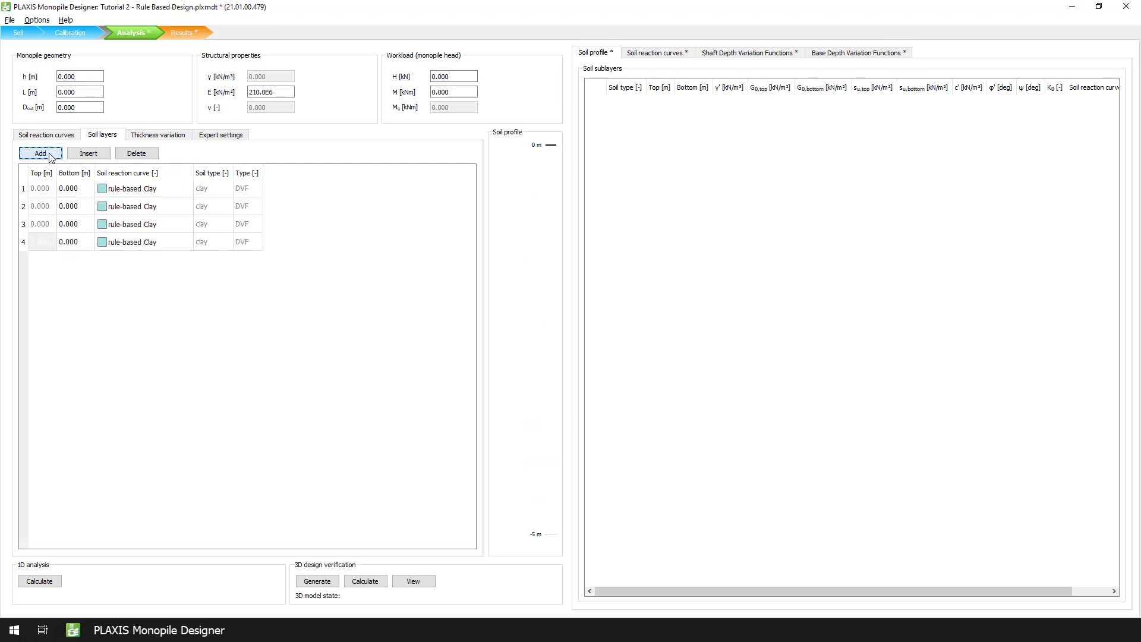
click(50, 156)
- Set the layer bottoms to -3, -6, -12.5, -22.5 and -50 m
double_click(79, 186)
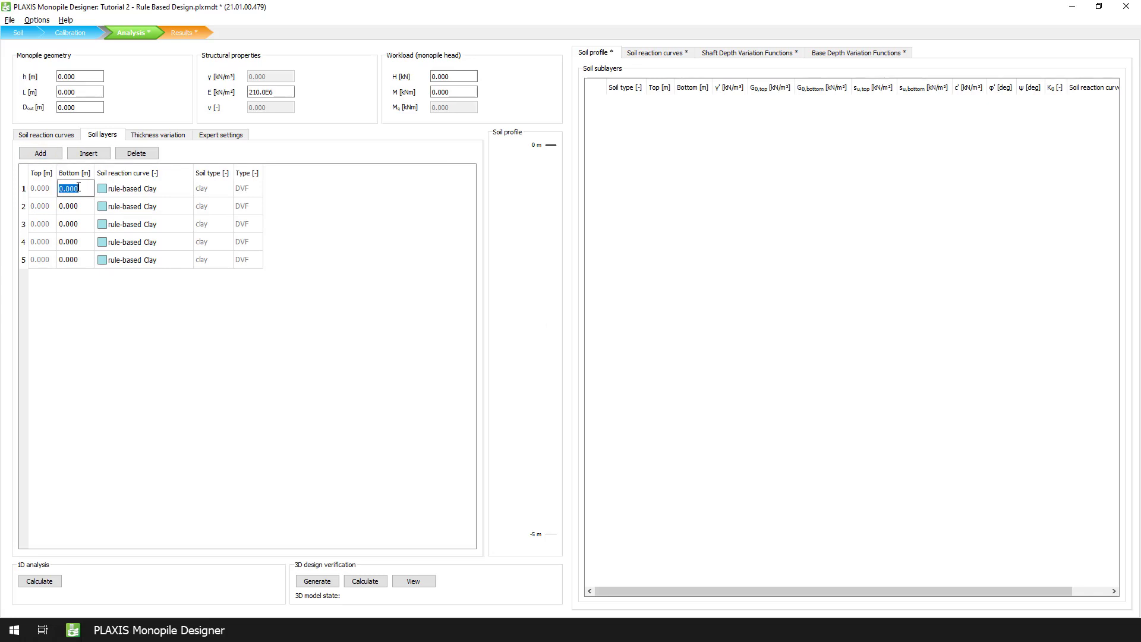
text(-3)
key(Return)
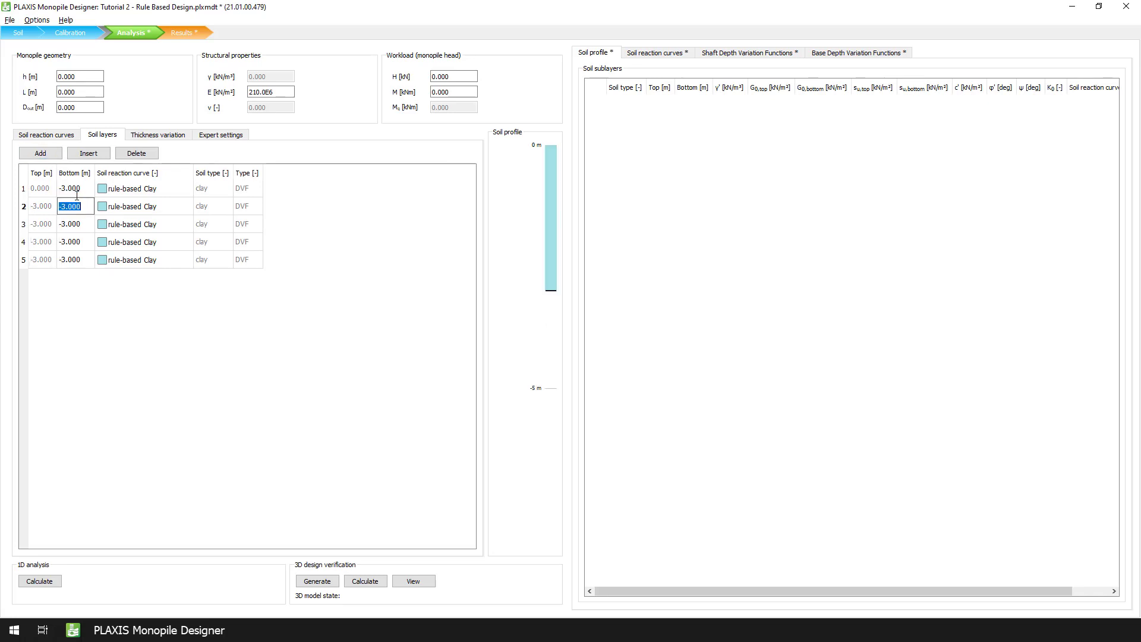
text(-6)
key(Return)
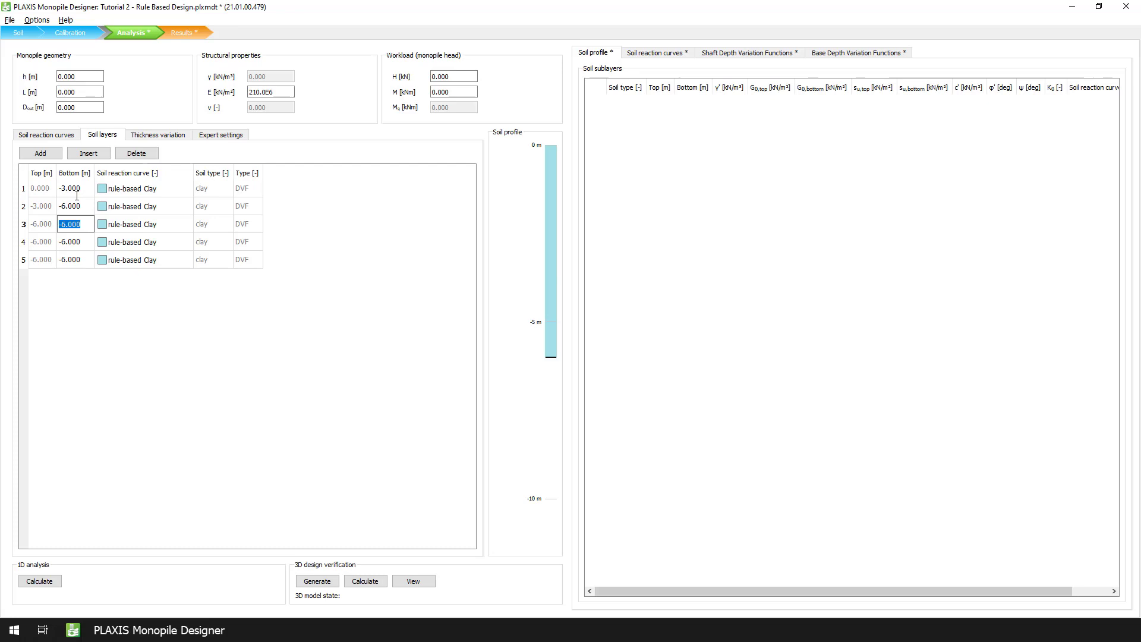
text(-12.5)
key(Return)
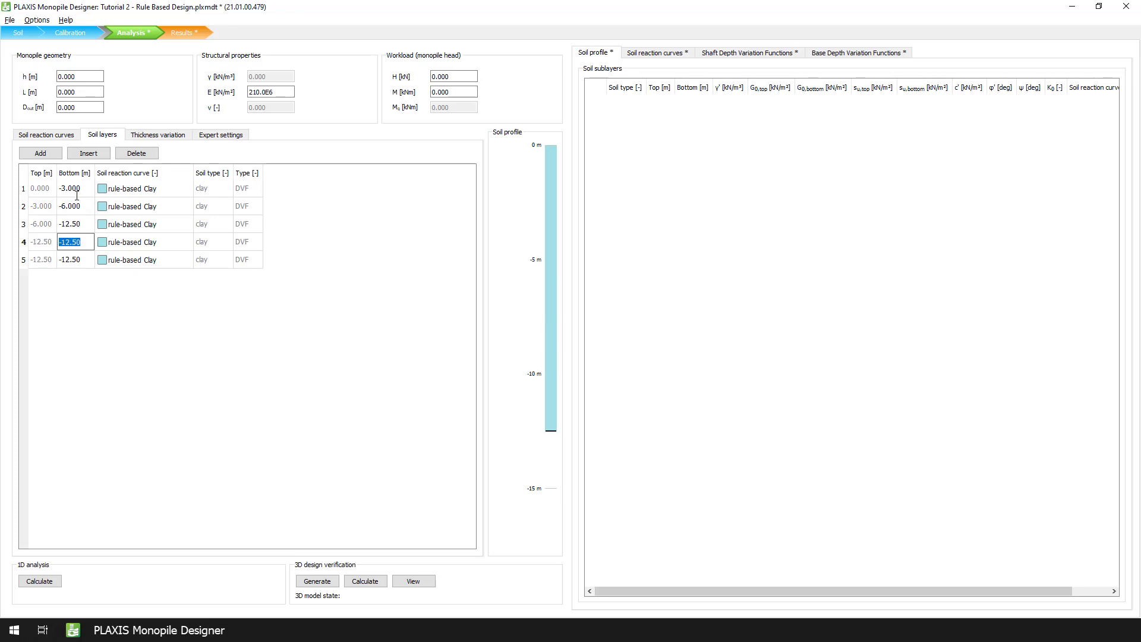
text(-22.5)
key(Return)
text(-50)
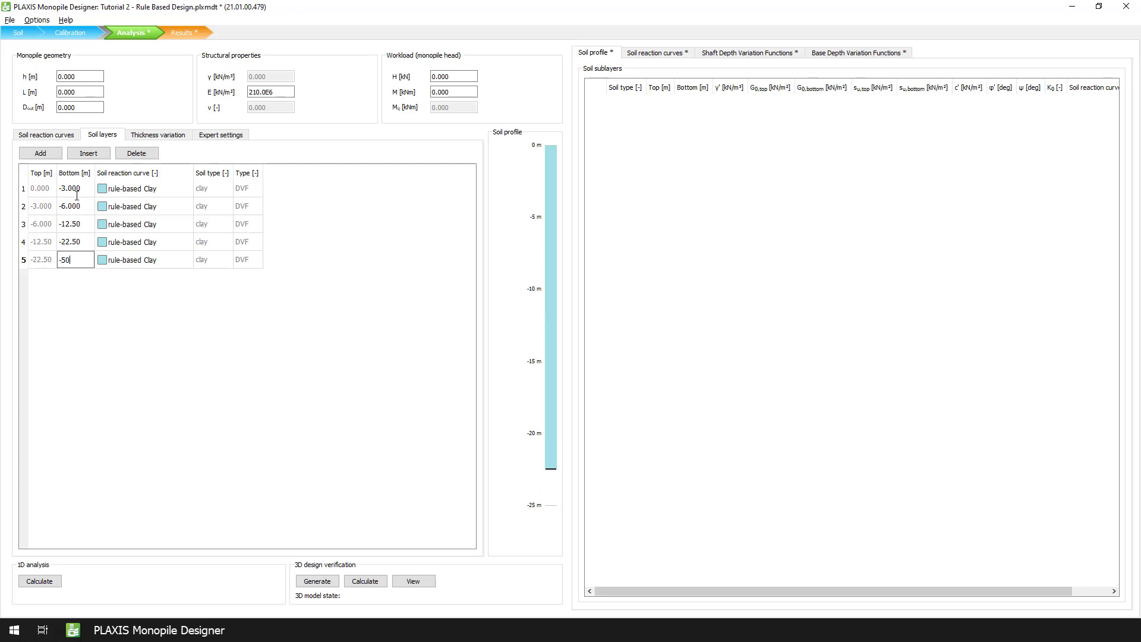
key(Return)
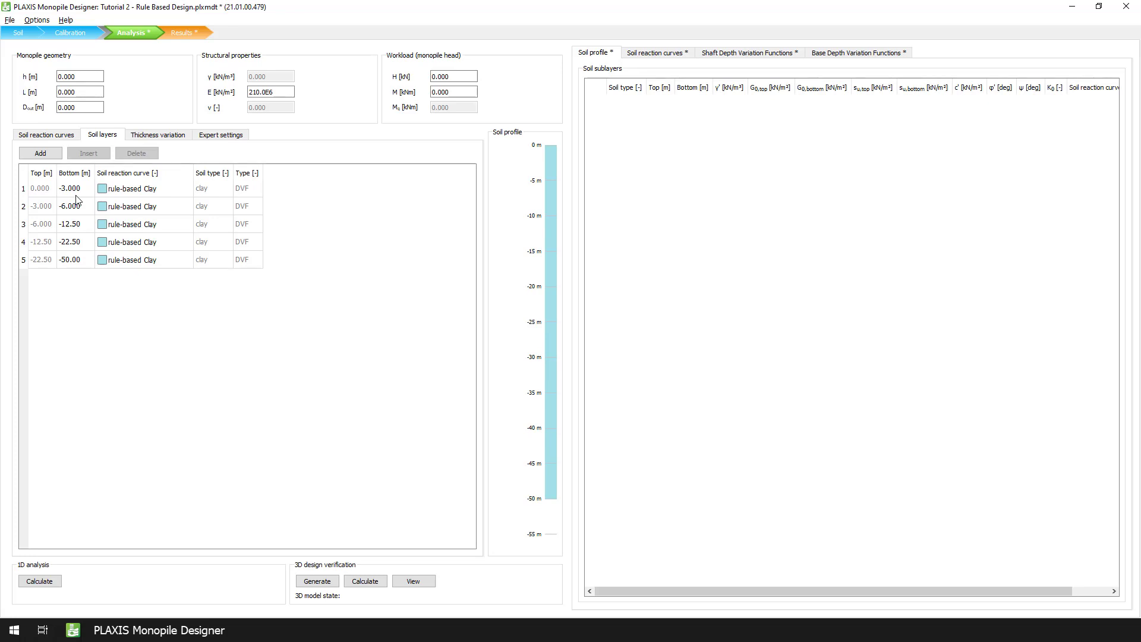
- Assign the Sand RD90 reaction curve to the second and fourth layers
click(143, 208)
click(146, 228)
click(143, 241)
click(143, 241)
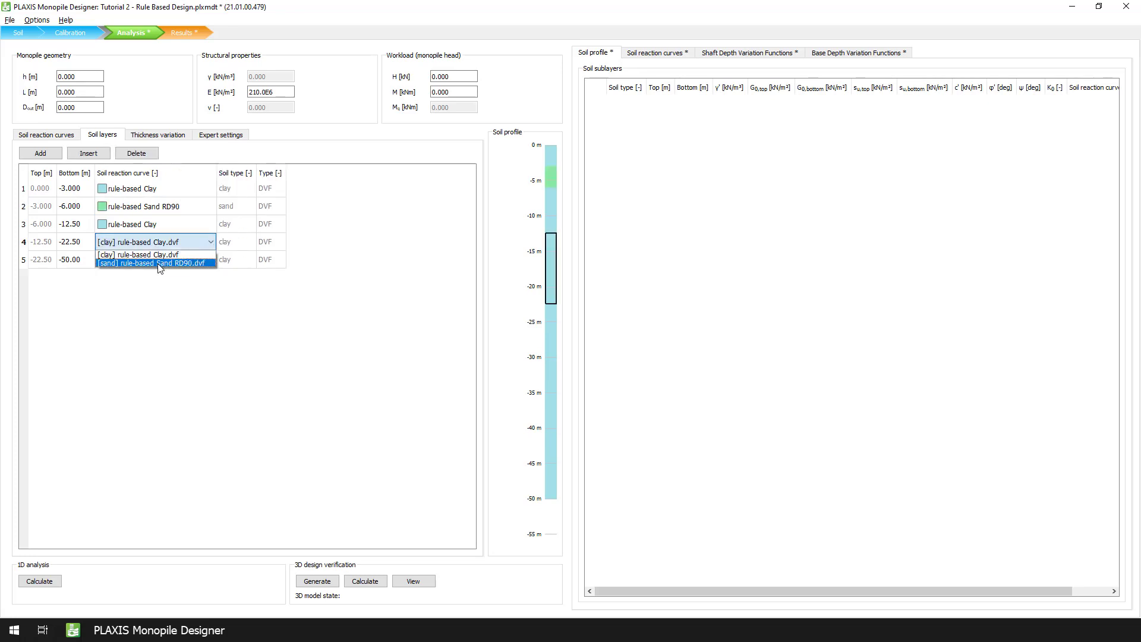
click(156, 264)
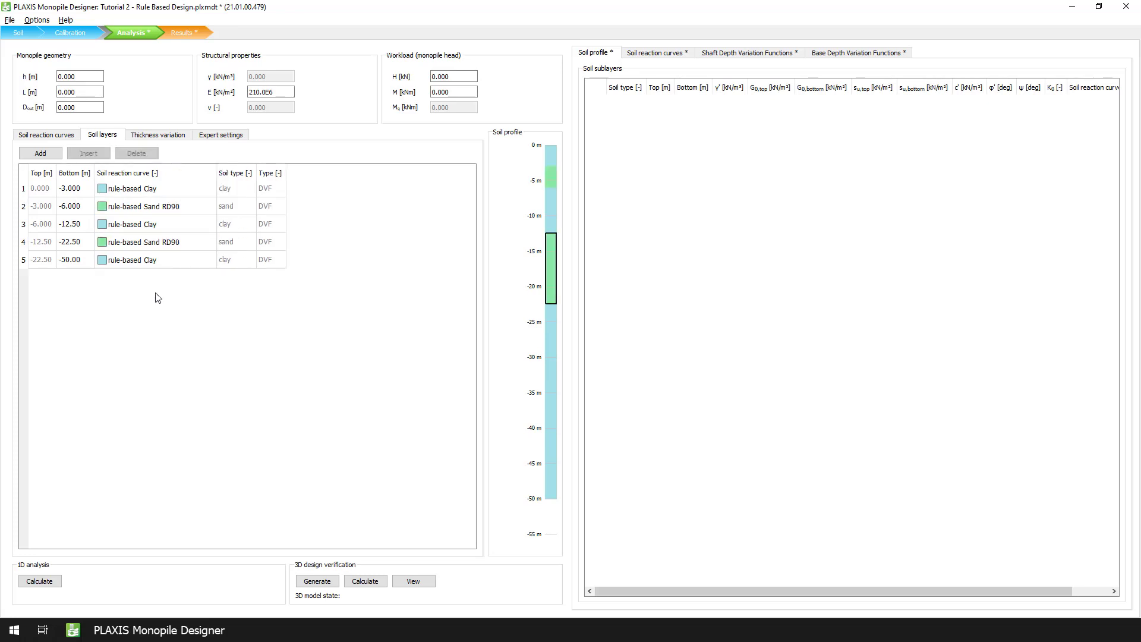
- Enter monopile geometry values h = 56 m, L = 21.5 m and D = 7 m
click(89, 77)
text(56)
key(Tab)
text(21.5)
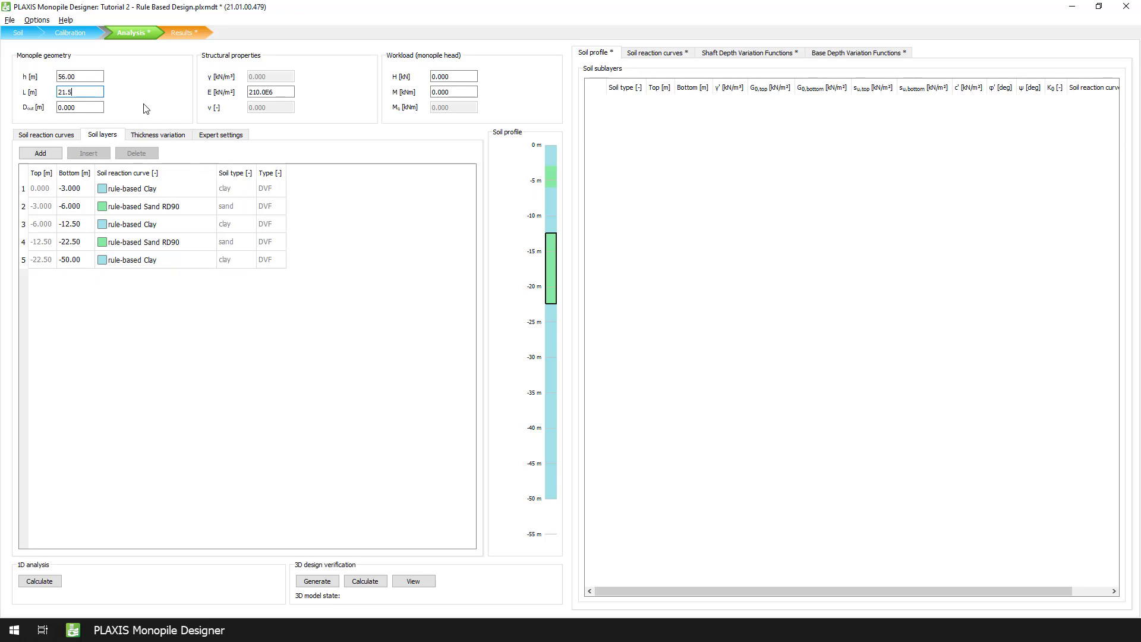
key(Tab)
text(7)
key(Tab)
click(254, 324)
- Add four sections to the Thickness variation table
click(177, 139)
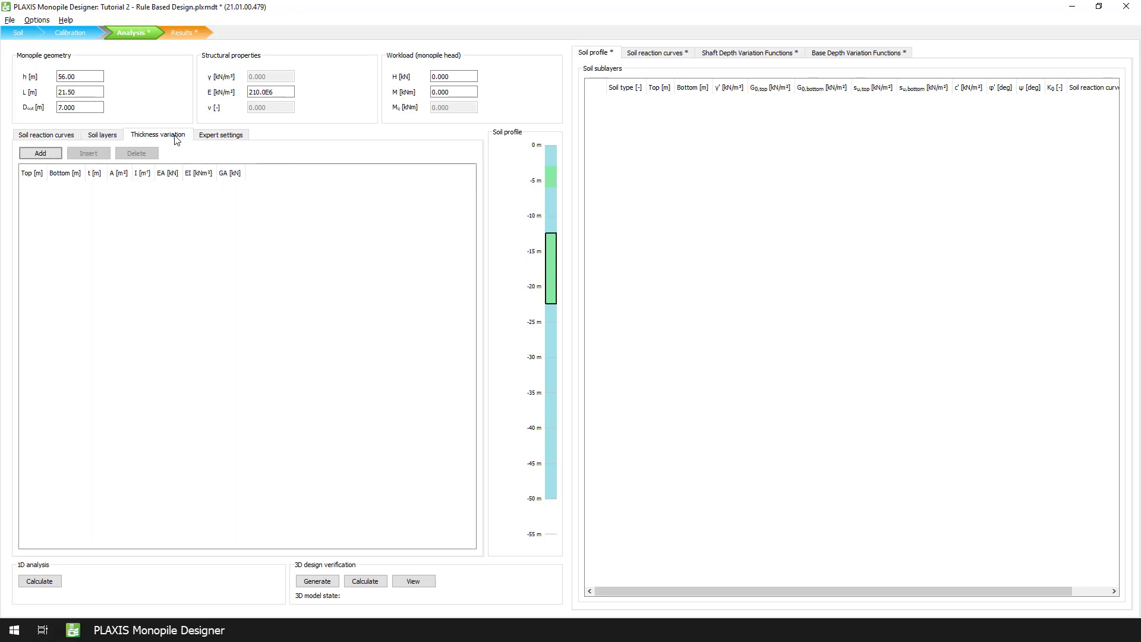
click(52, 155)
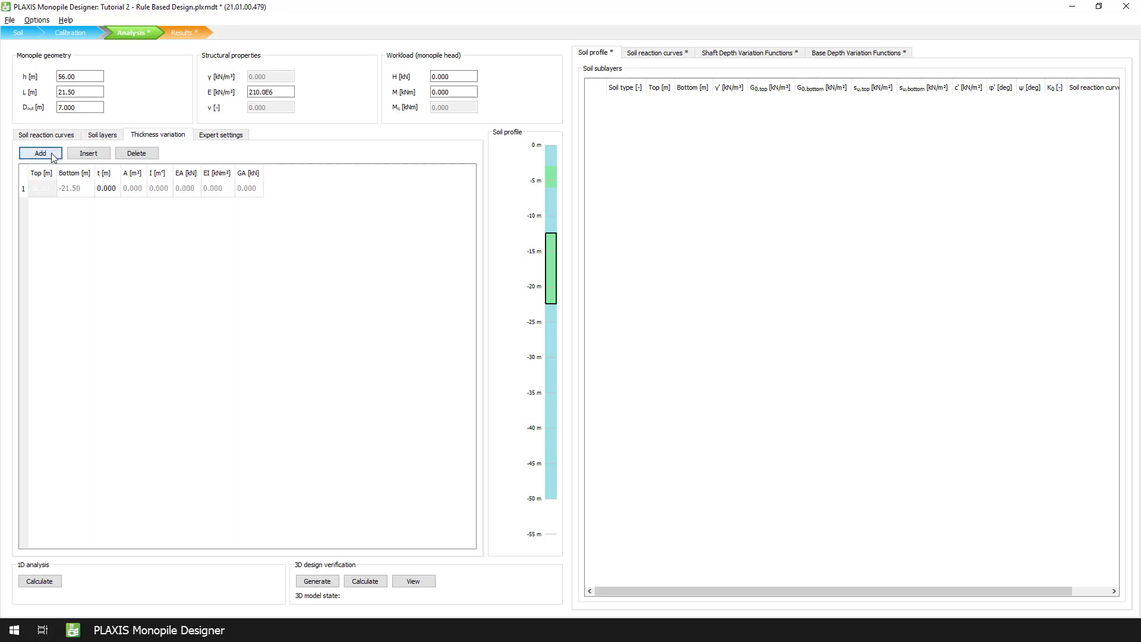
click(52, 156)
click(52, 156)
click(52, 156)
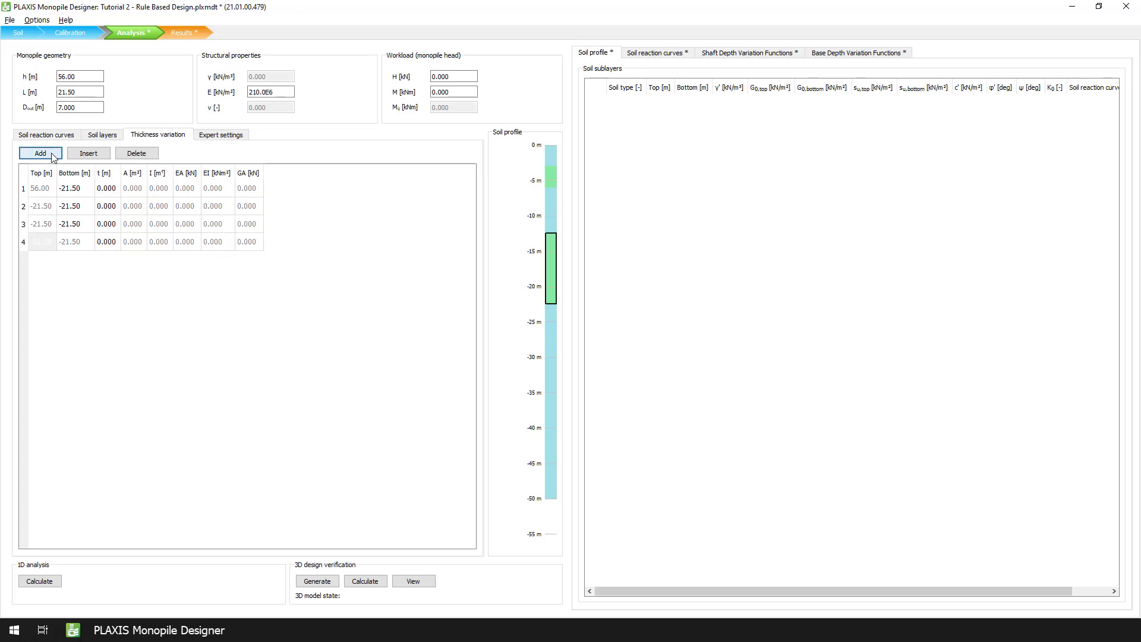
- Set the first three section bottoms to 5, -5 and -18 m
double_click(69, 189)
text(5)
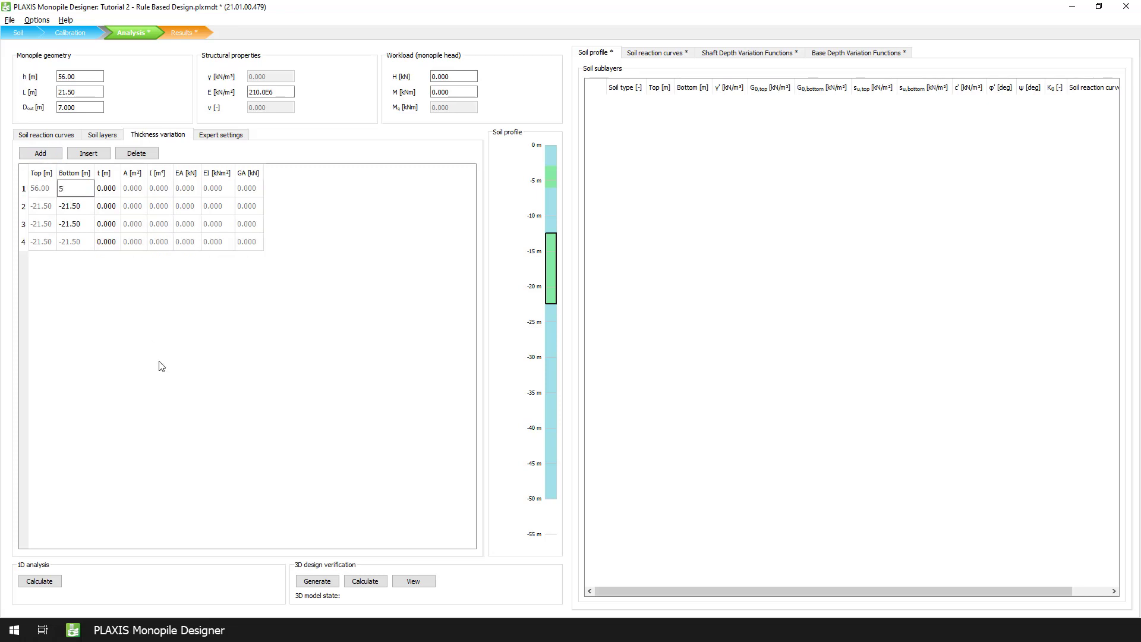
key(Return)
text(-5)
key(Return)
text(-18)
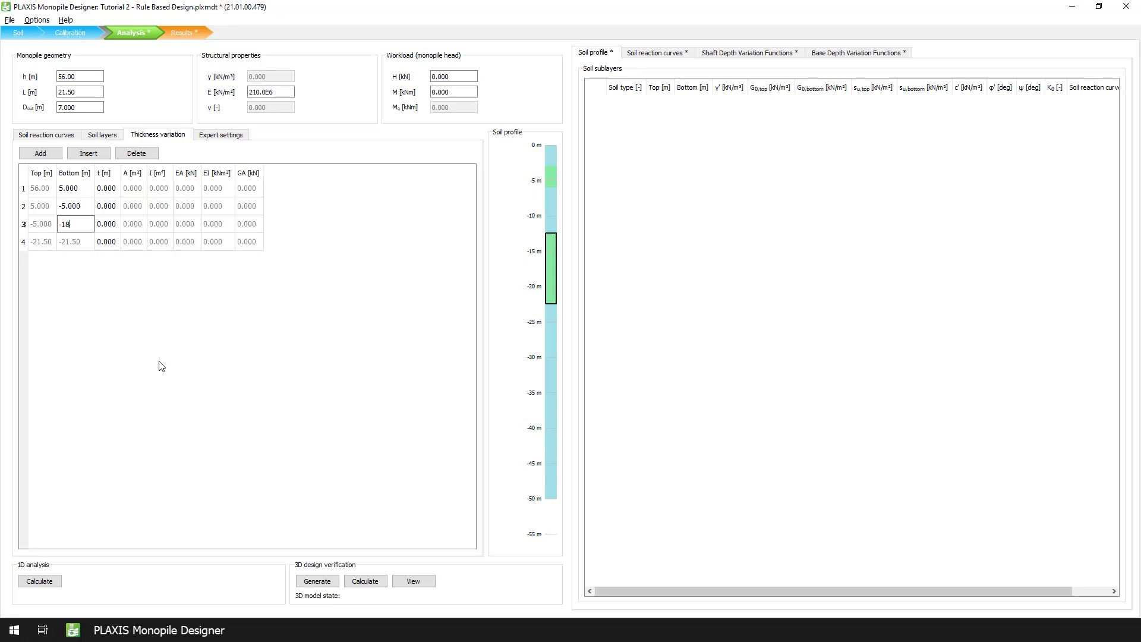
key(Return)
- Set the section wall thicknesses to 0.06, 0.08, 0.07 and 0.08 m
double_click(115, 189)
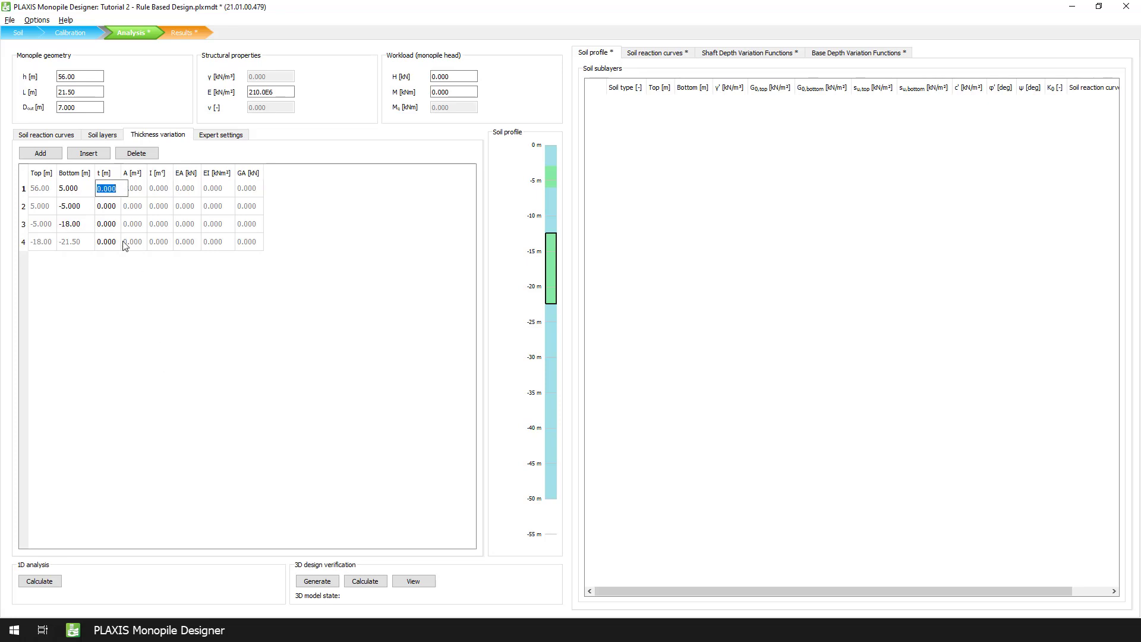
text(0.06)
key(Return)
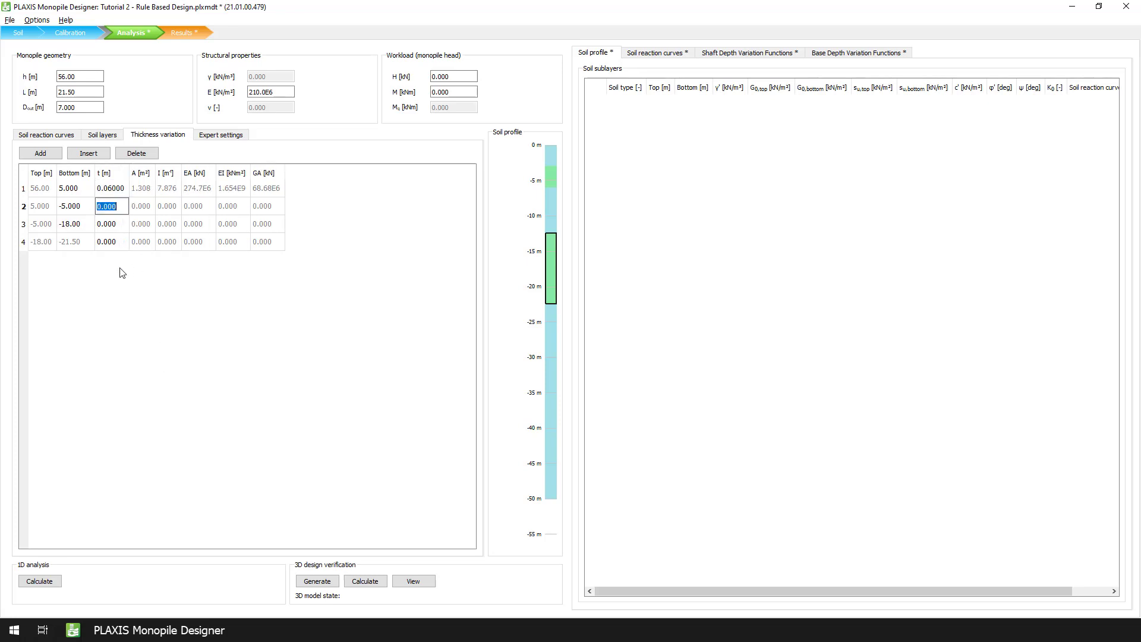
text(0.08)
key(Return)
text(0.07)
key(Return)
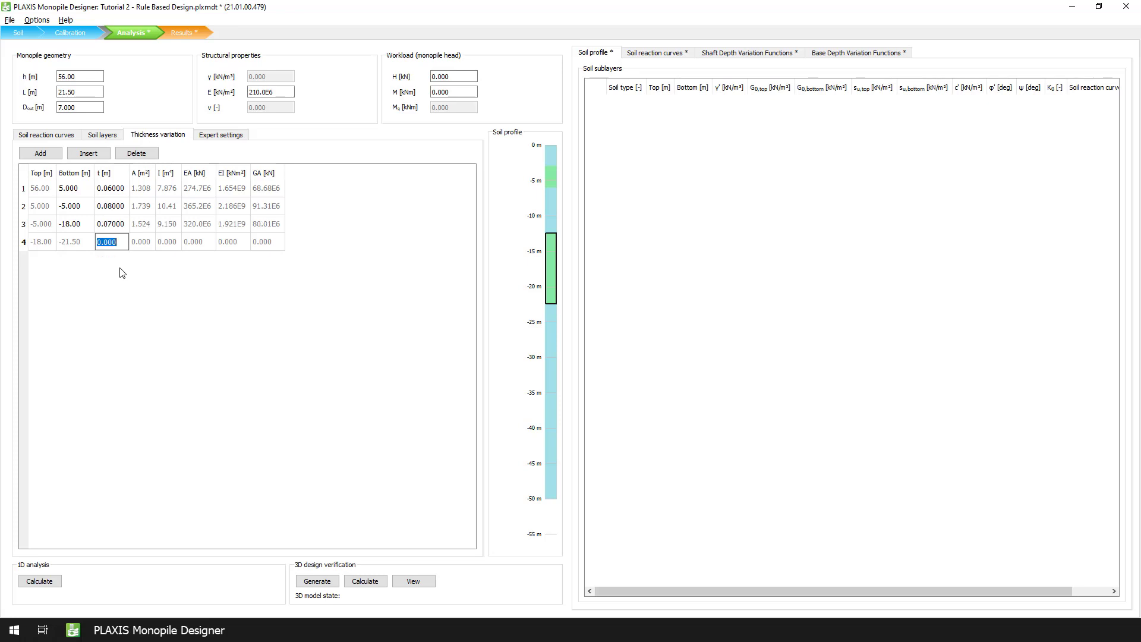
text(0.08)
key(Return)
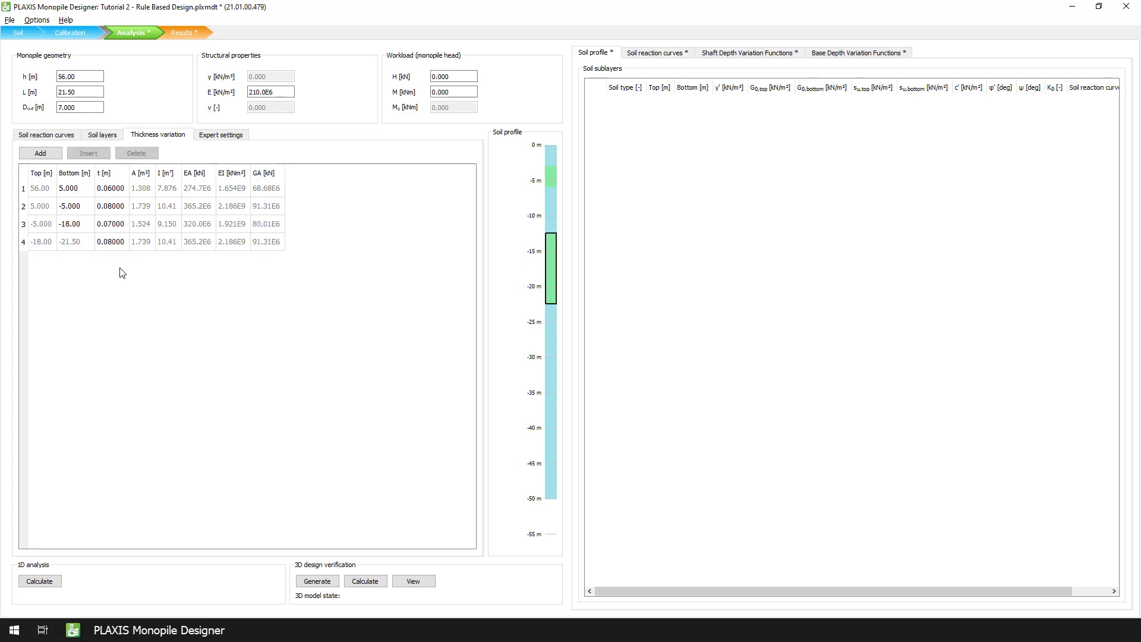
- Set the workload H to 10.00E3 kN and run the 1D analysis calculation
click(443, 76)
text(10e3)
key(Return)
click(39, 581)
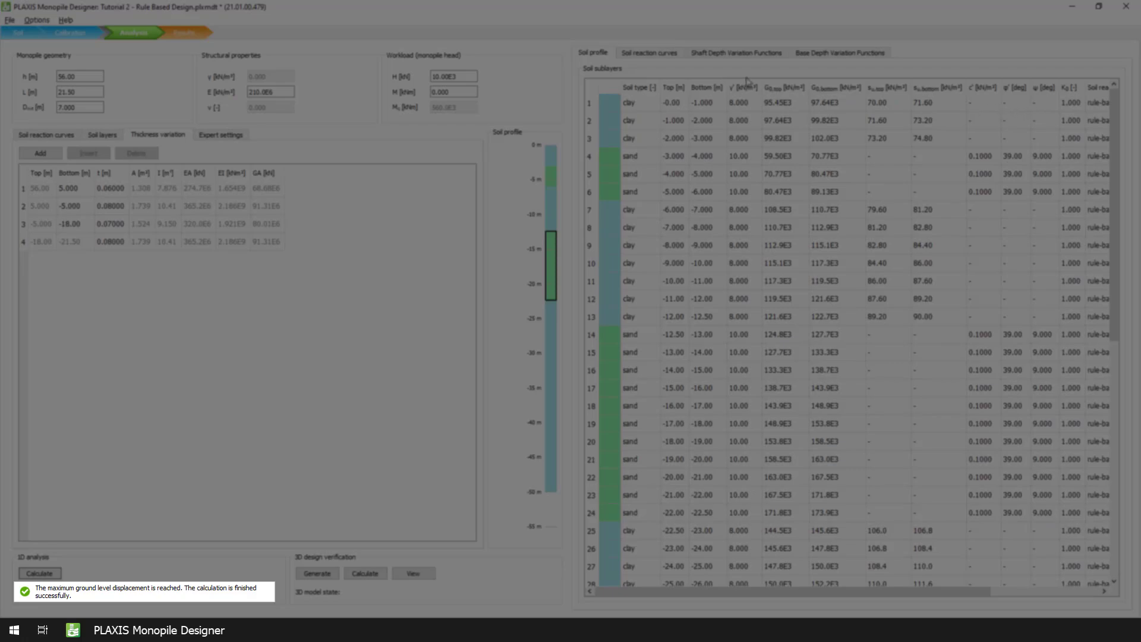
- Show the computed soil reaction curves and enlarge the base shear reaction chart
click(670, 55)
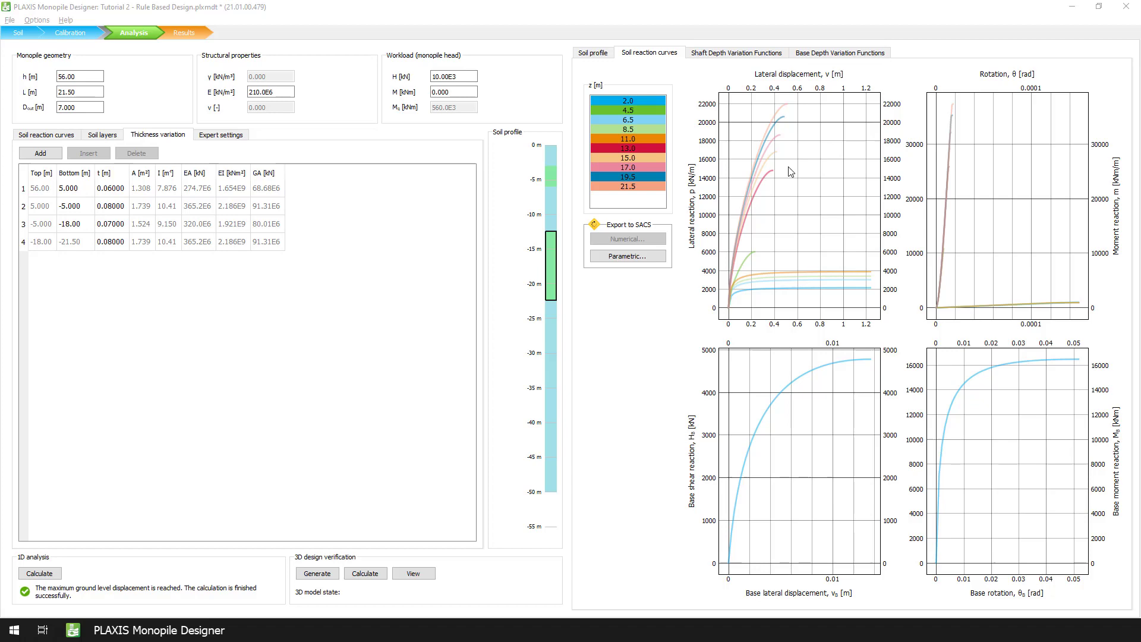
double_click(802, 440)
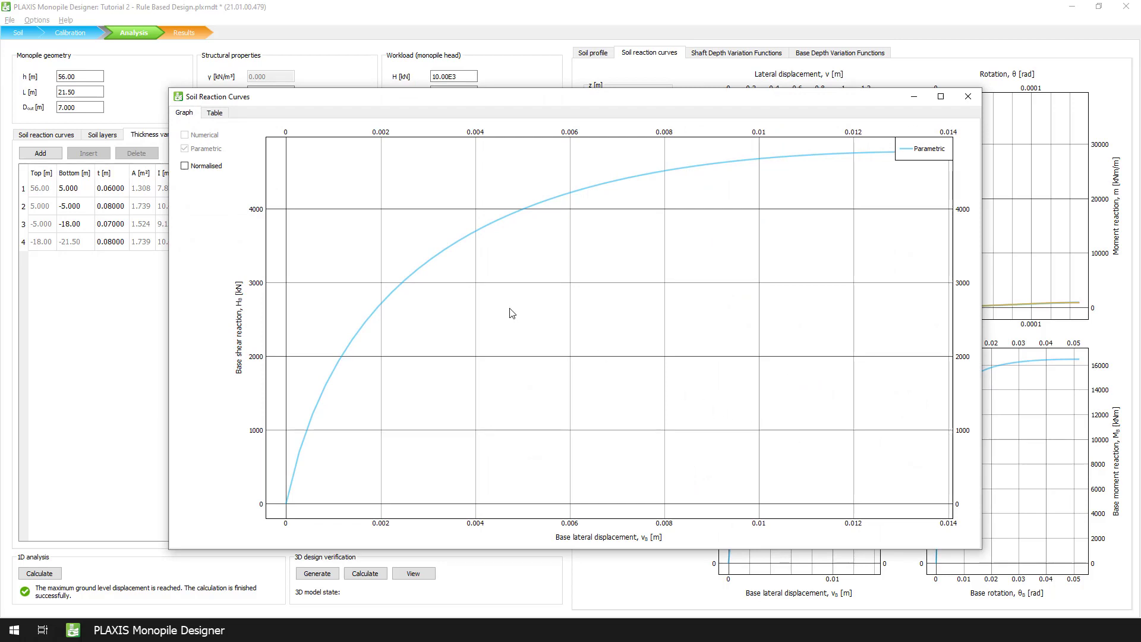
- View the base shear curve as a table, cancel Save All, then close the window
click(214, 113)
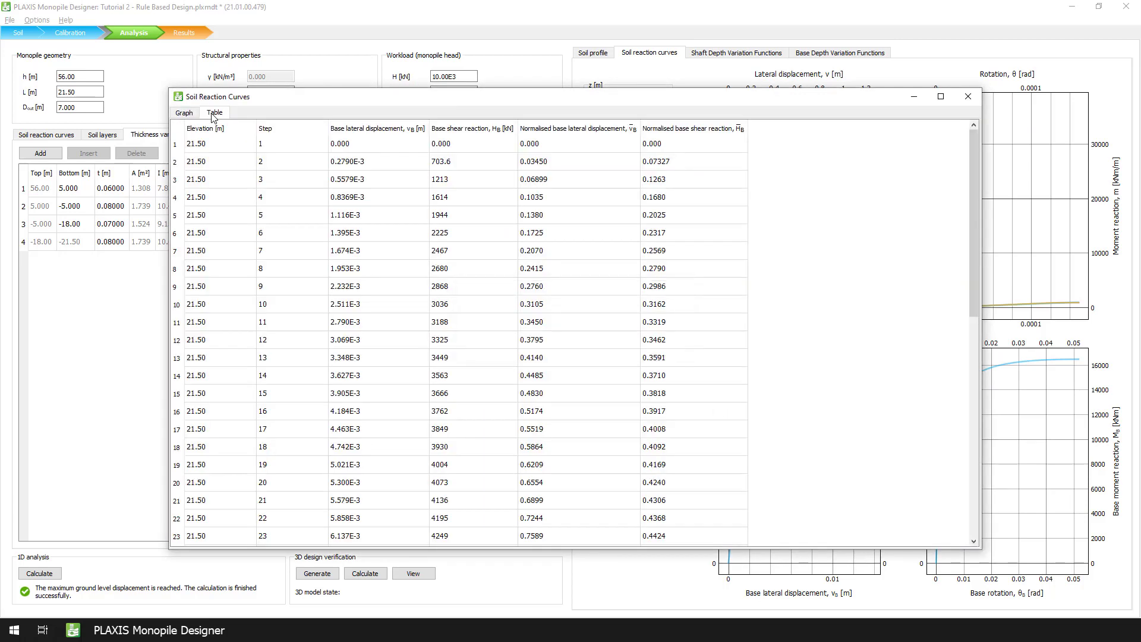
right_click(225, 146)
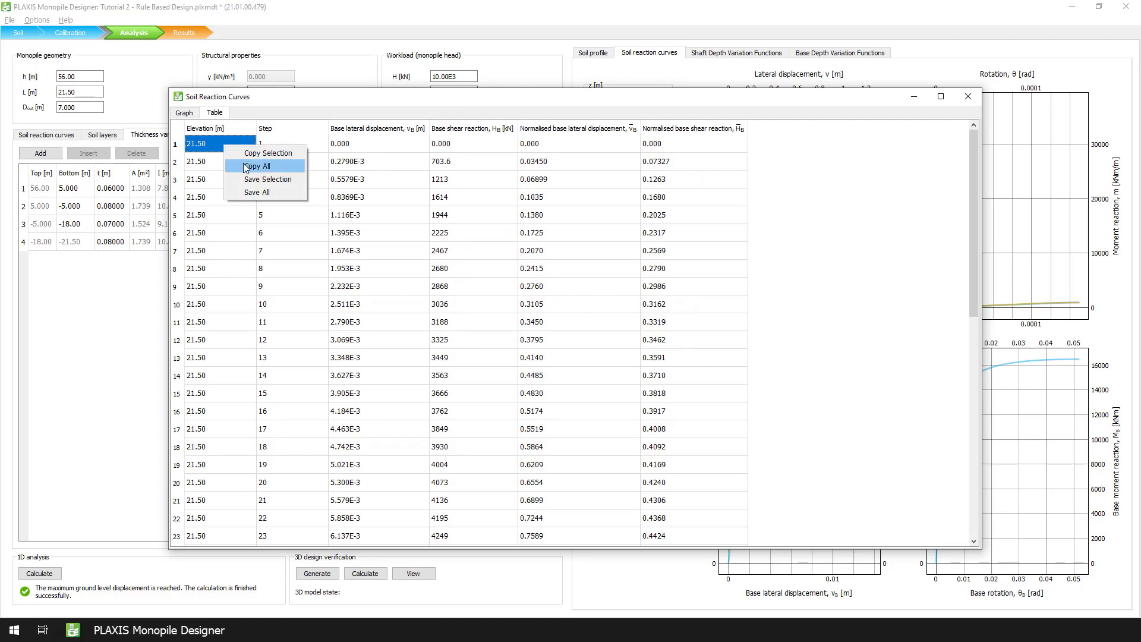
click(256, 193)
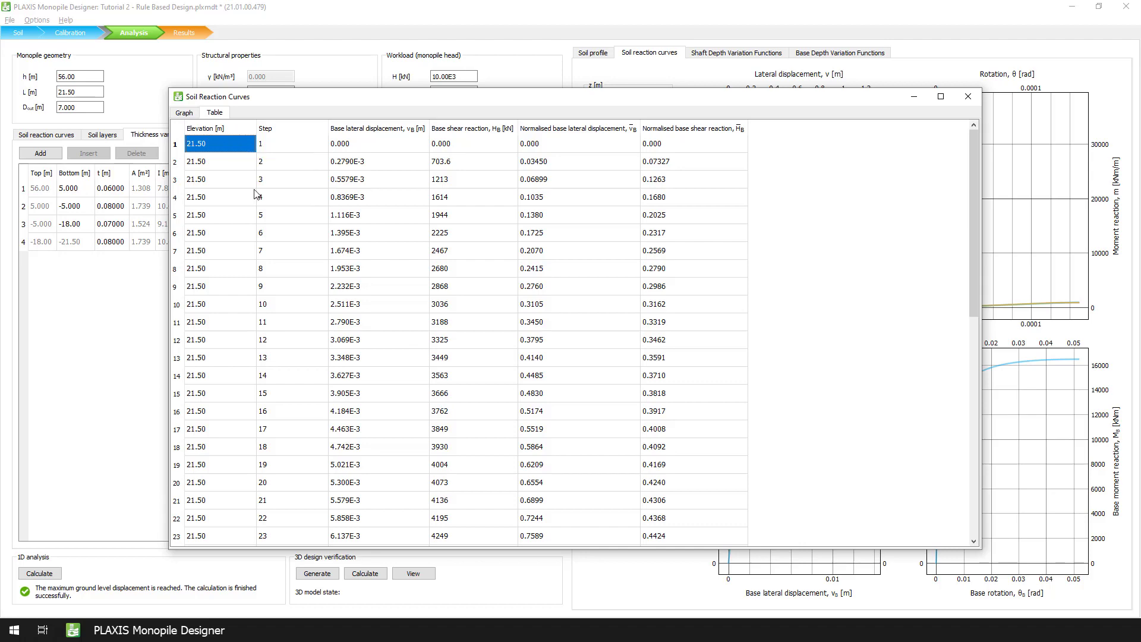
click(398, 348)
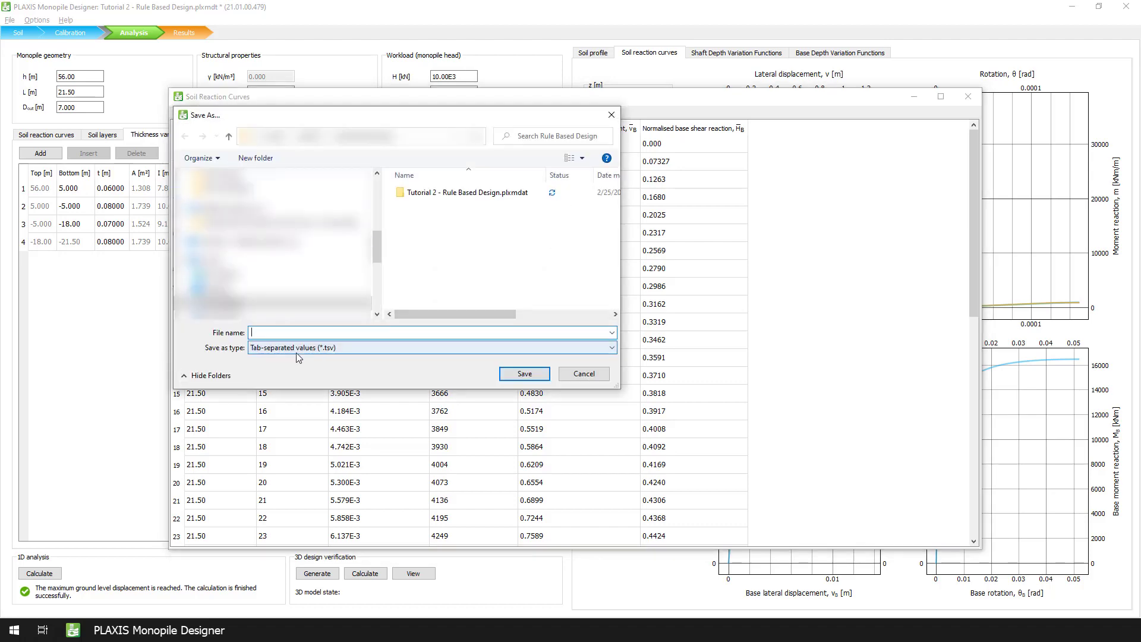
click(262, 357)
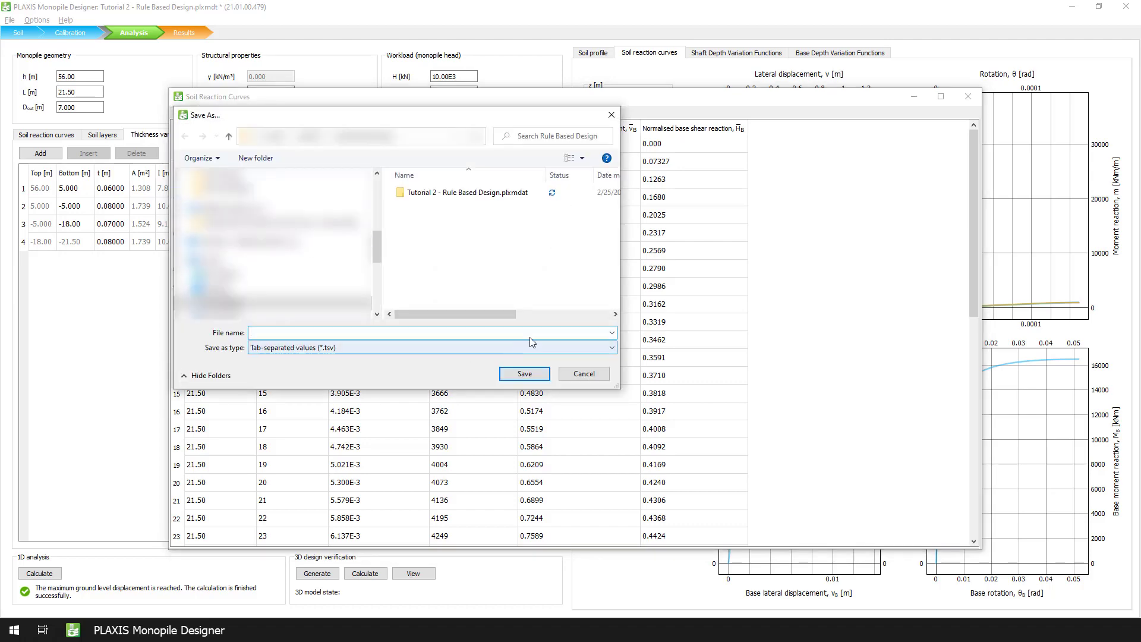
click(595, 373)
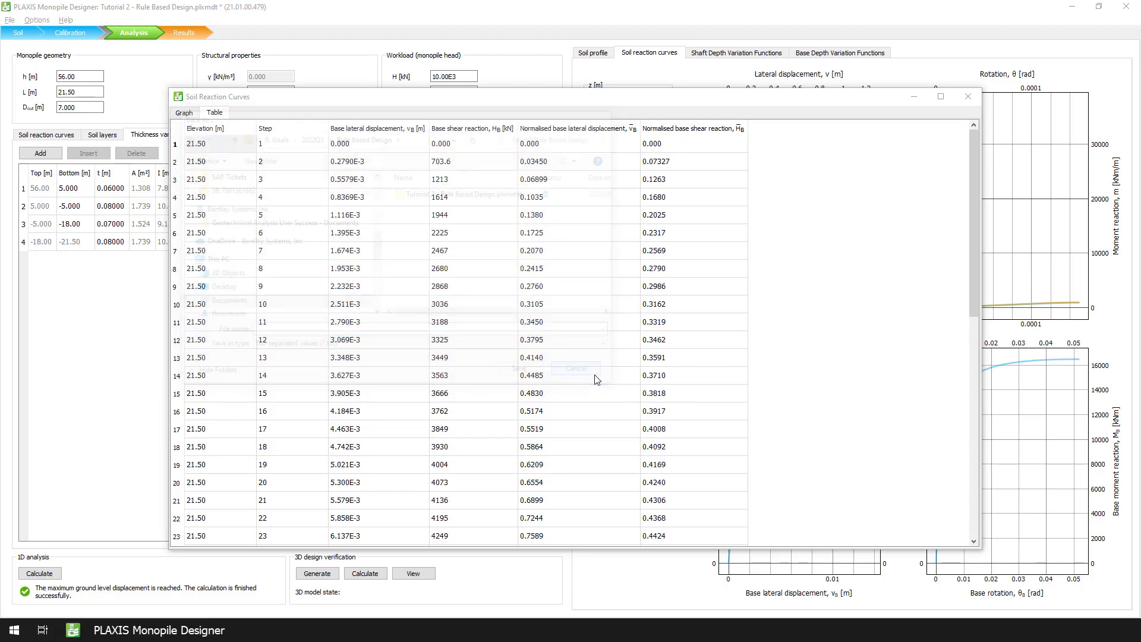
click(968, 96)
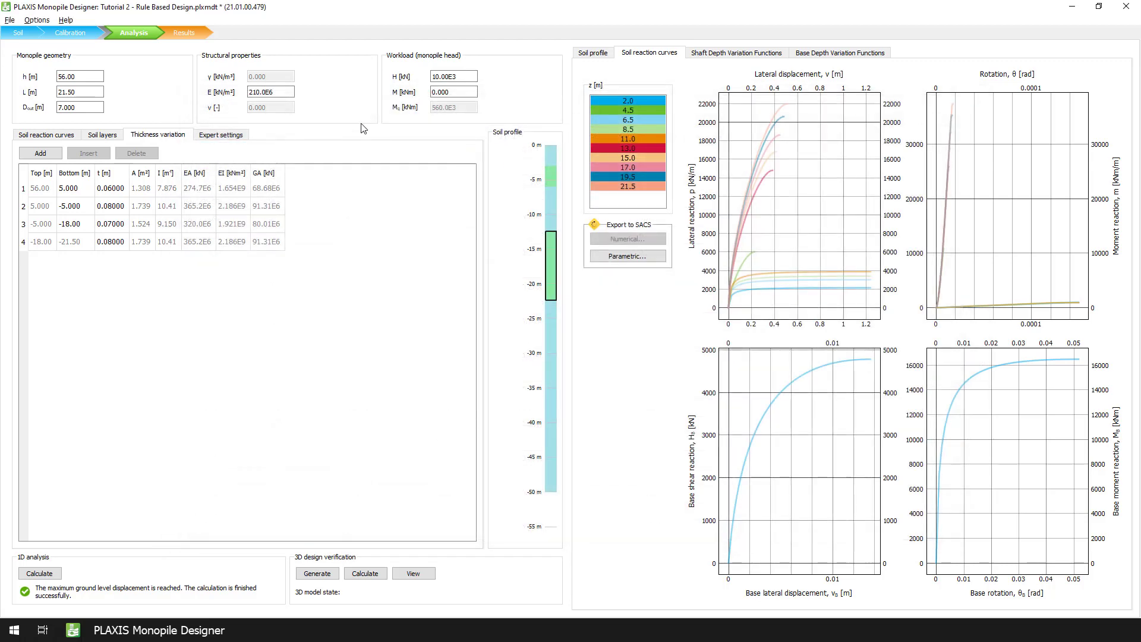
- In Results, step through the M-θ, v(z), θ(z), M(z), Q(z) and H-v plots
click(191, 35)
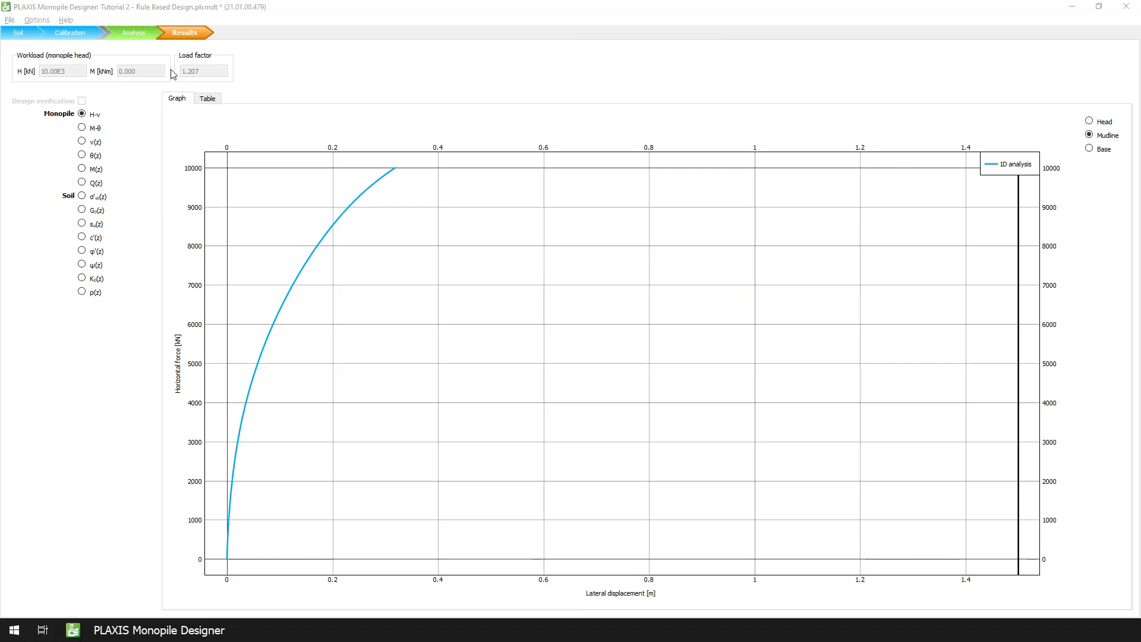
click(82, 128)
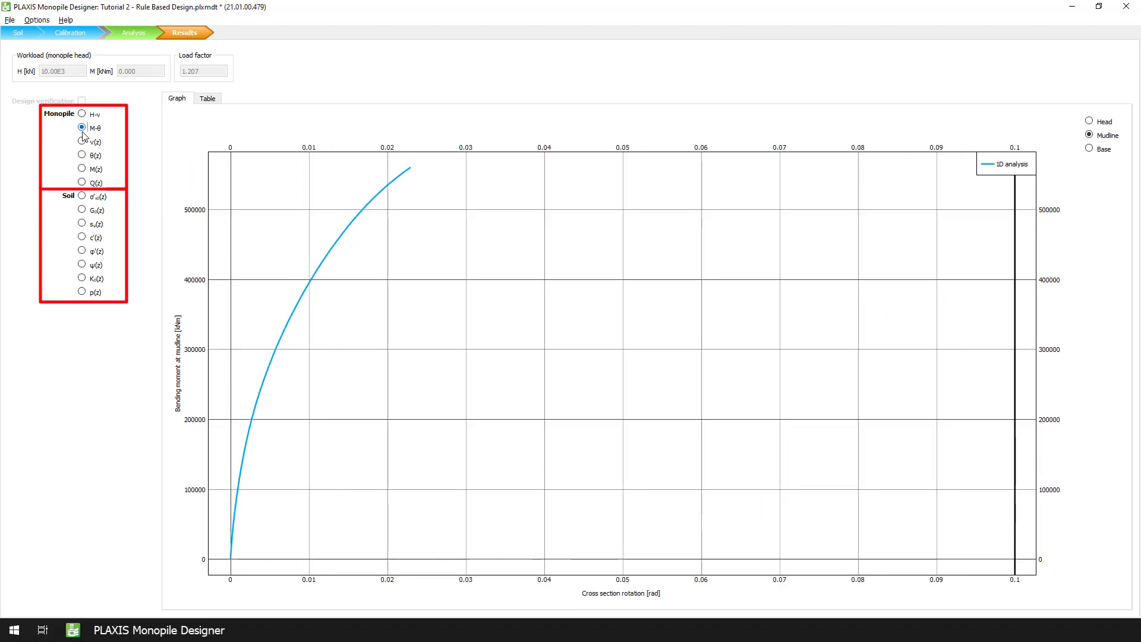
click(82, 143)
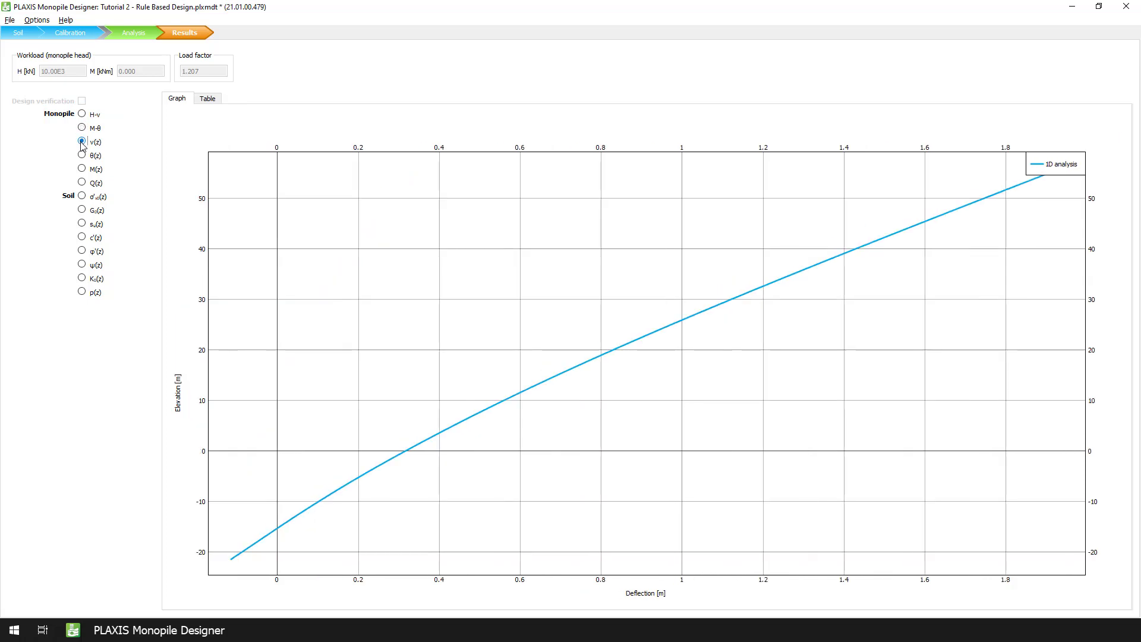
click(82, 156)
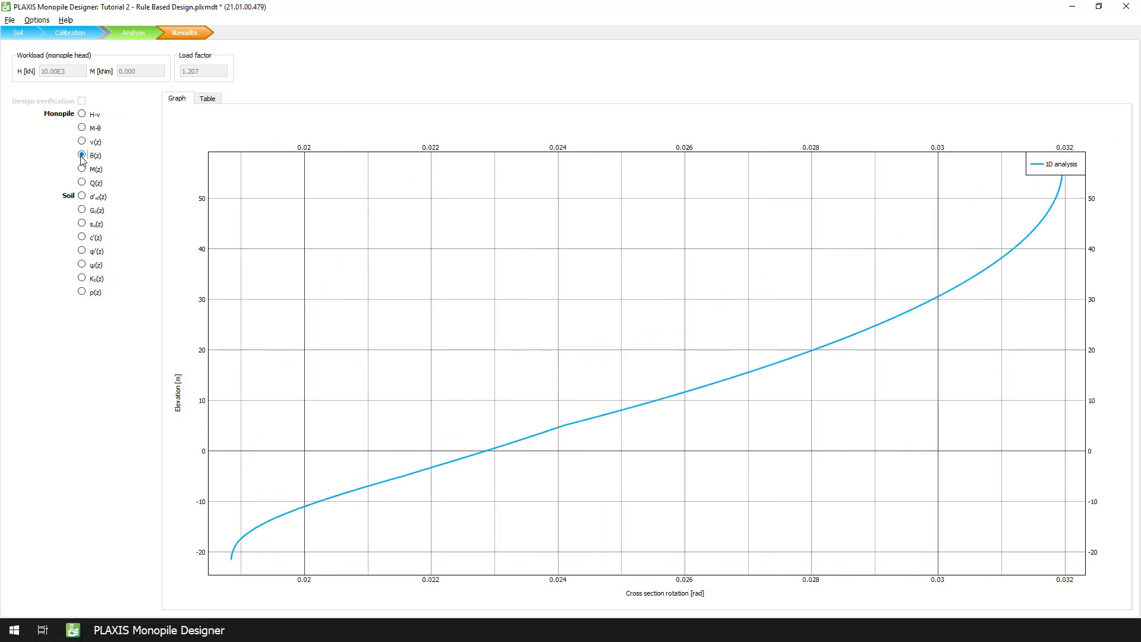
click(82, 169)
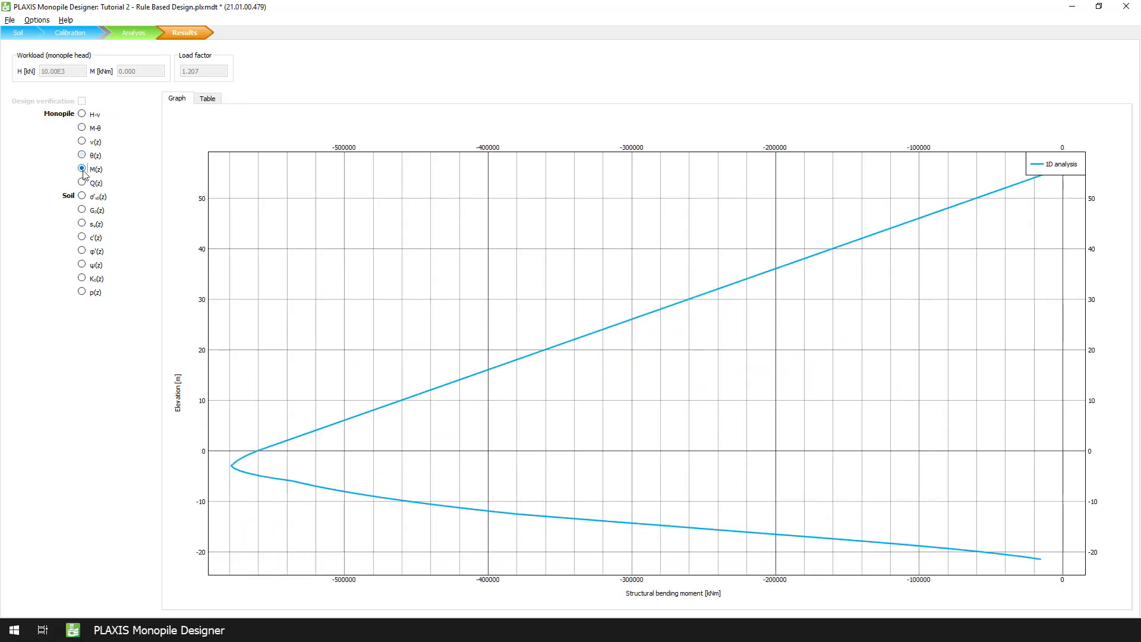
click(82, 183)
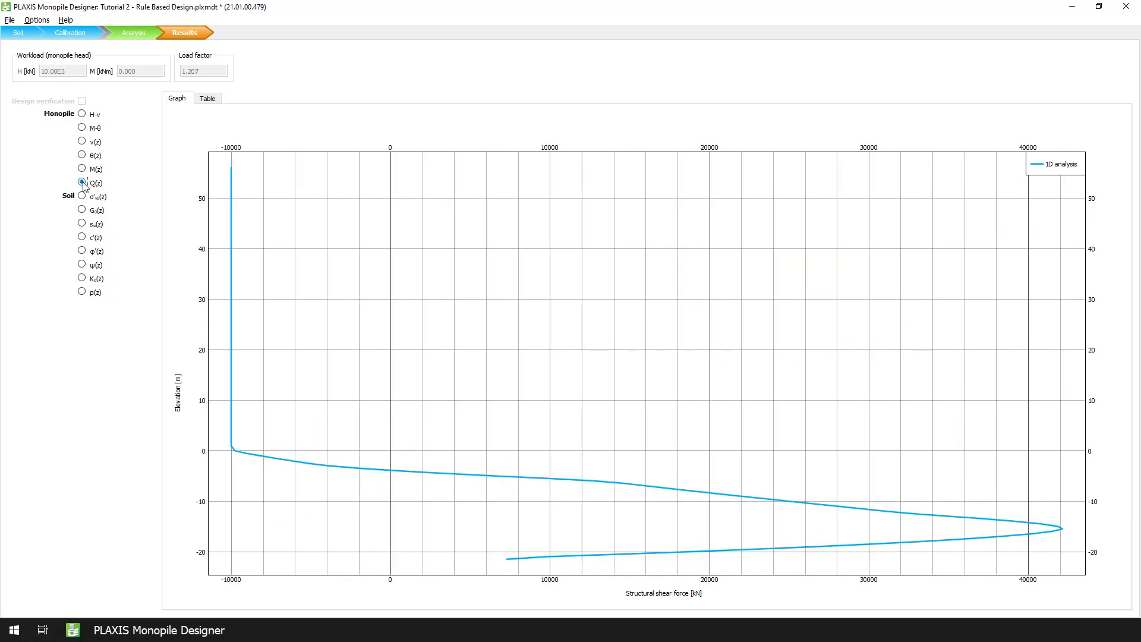
click(83, 114)
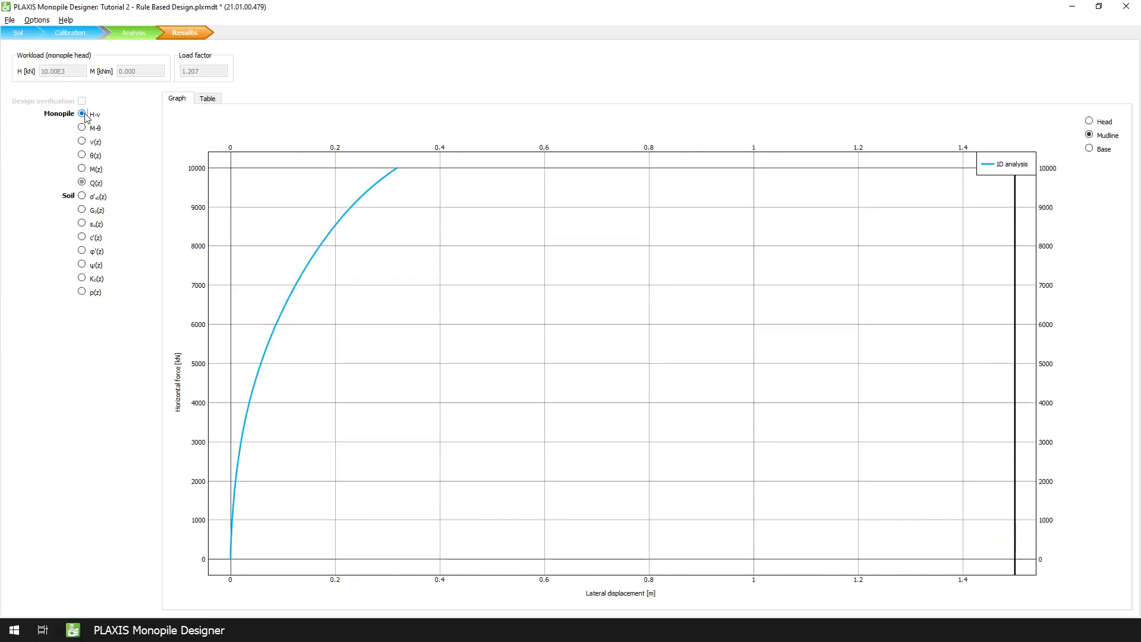
- Copy all the H-v table data and return to the H-v graph
click(207, 99)
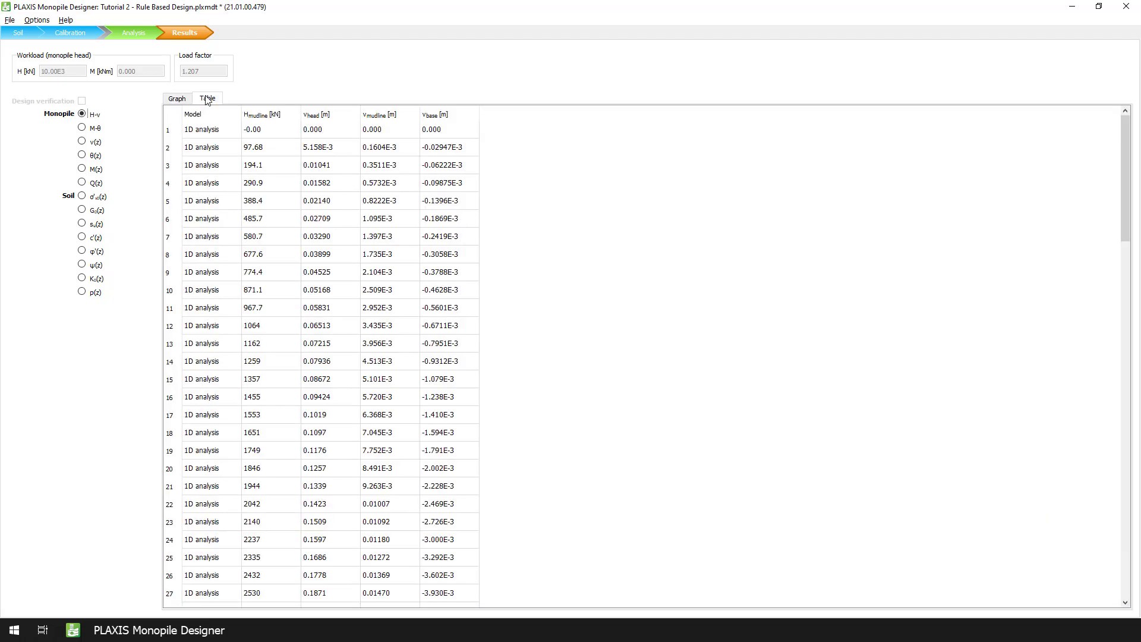
click(272, 149)
right_click(274, 151)
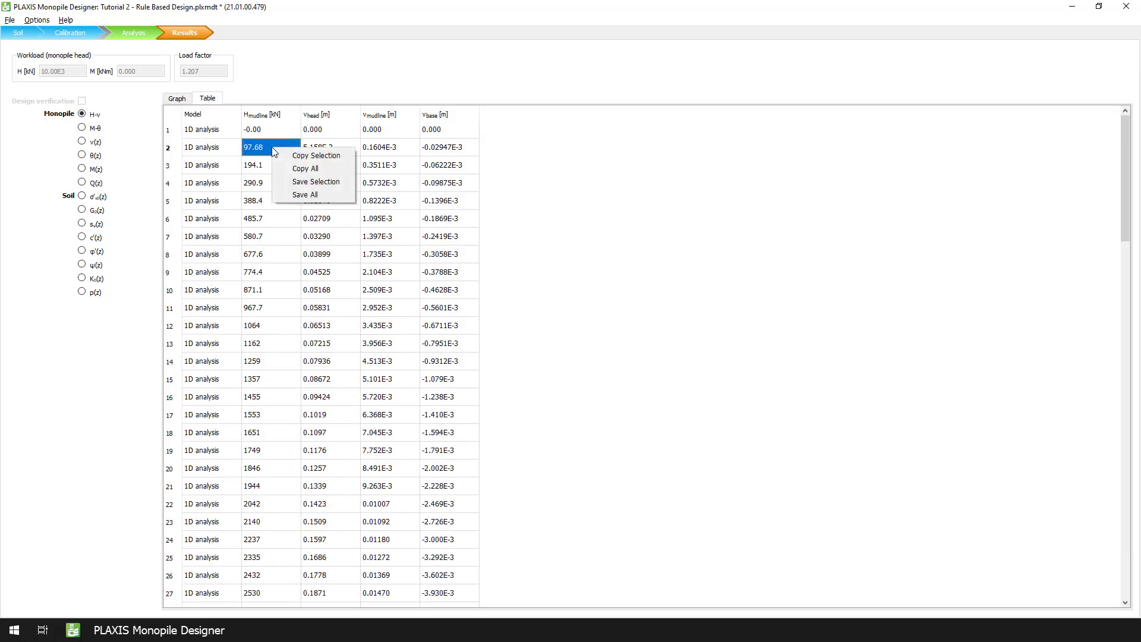
click(300, 168)
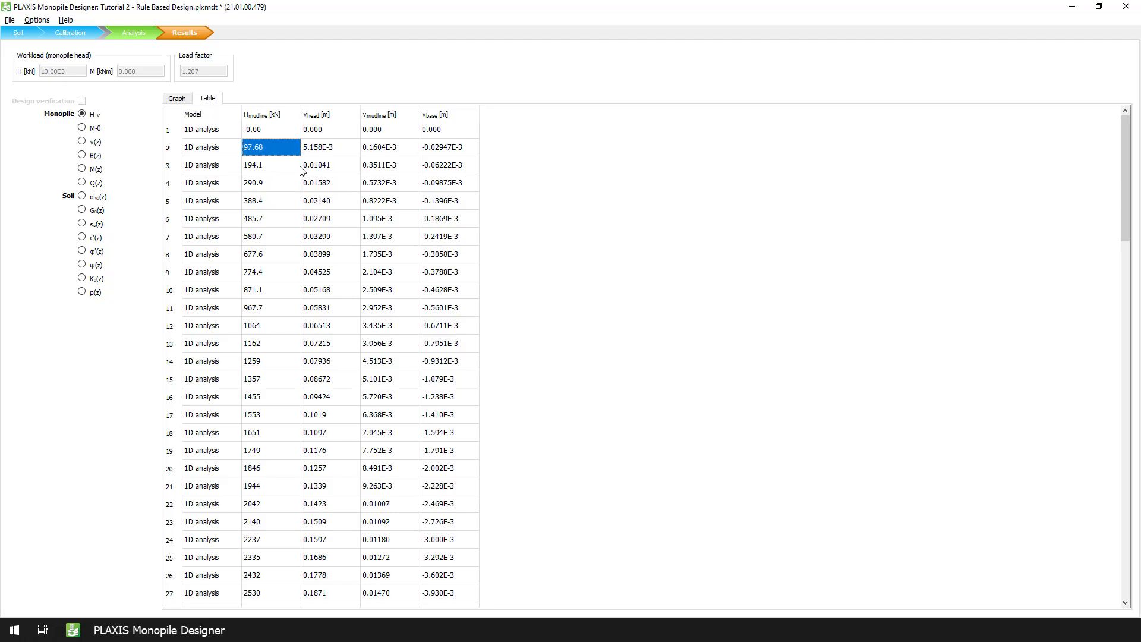
click(177, 98)
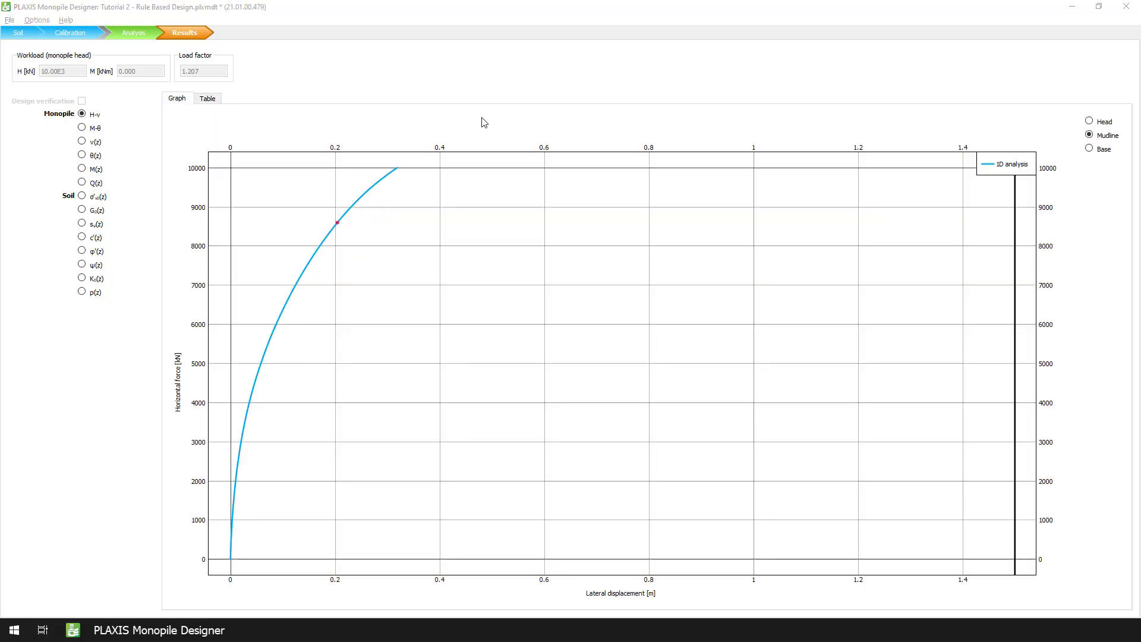
- Generate the 3D verification model, saving the project and ignoring the soil boundary warning
click(134, 34)
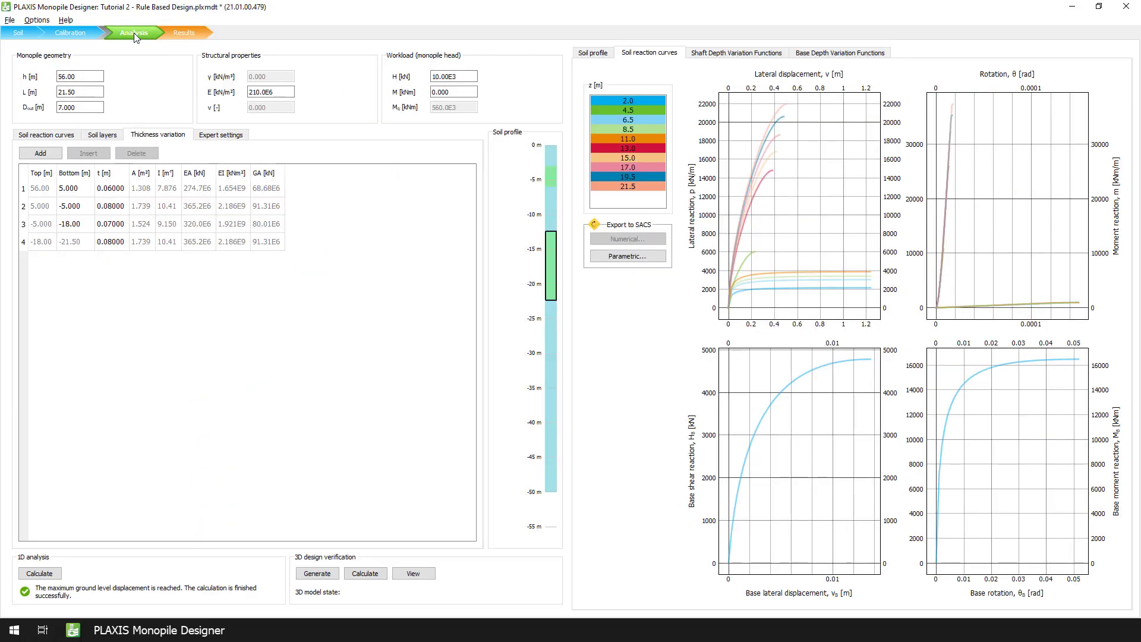
click(318, 575)
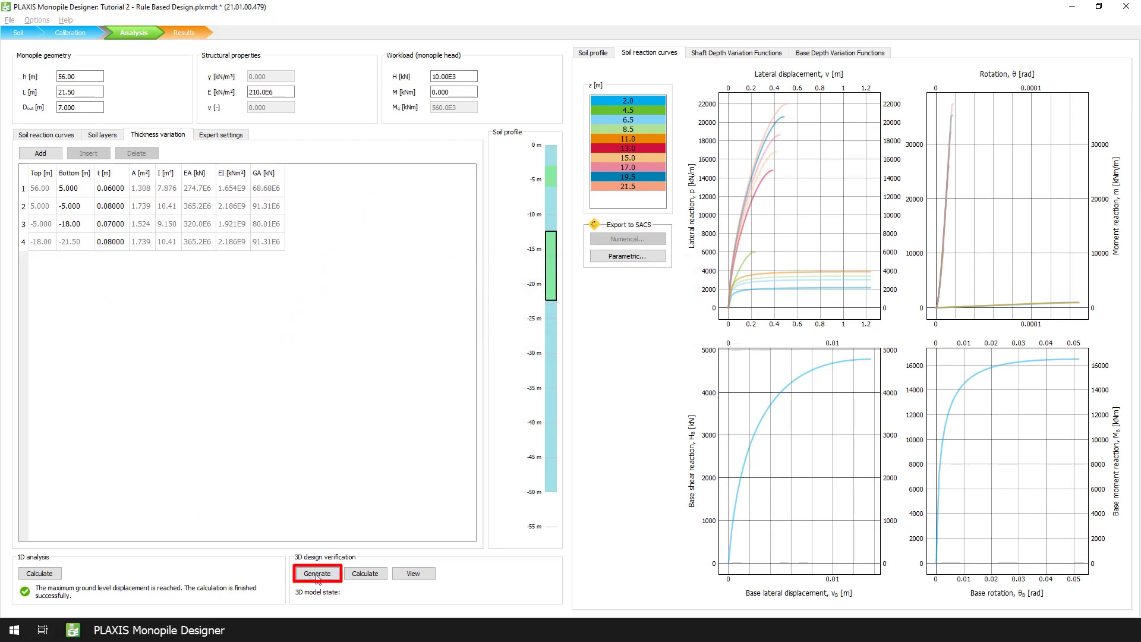
click(316, 574)
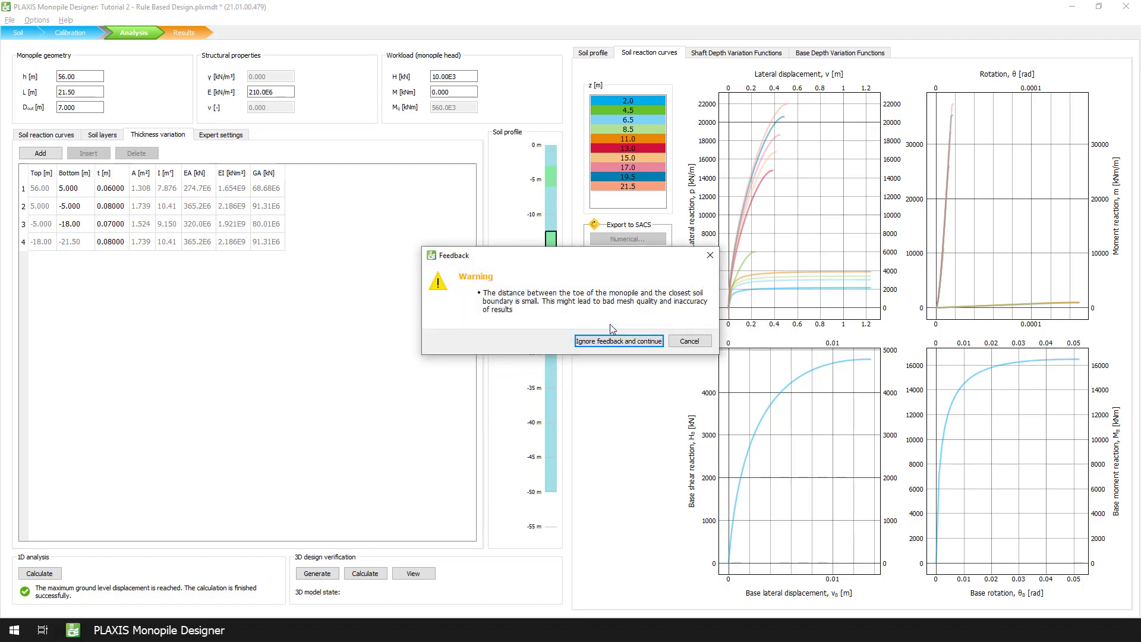
click(601, 324)
click(609, 341)
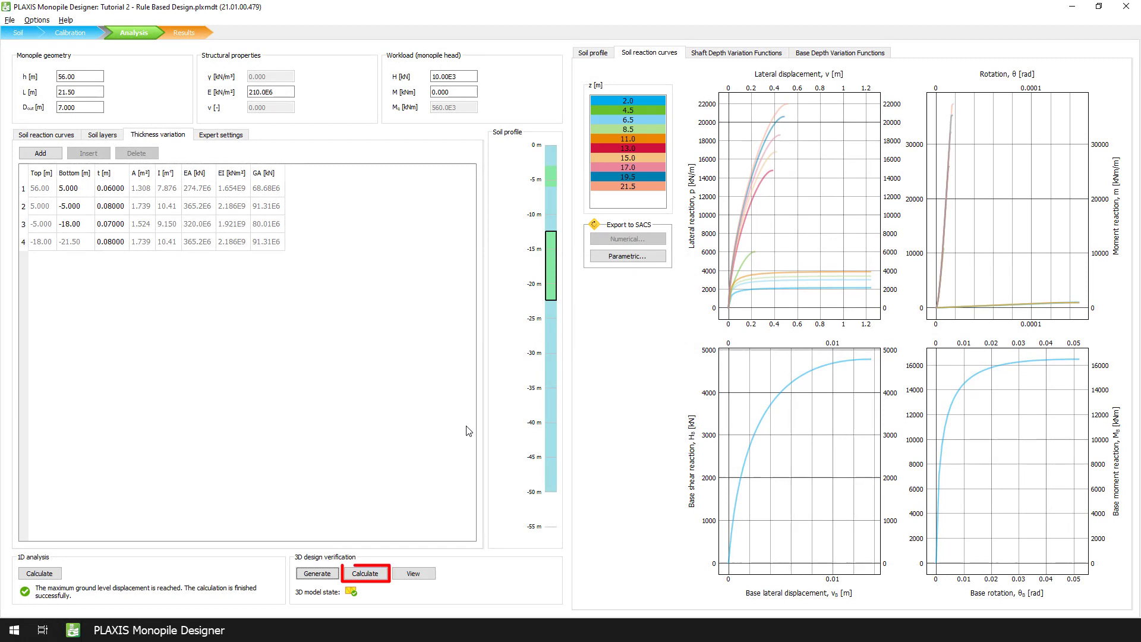
- Start the 3D verification calculation, confirming the project save
click(364, 574)
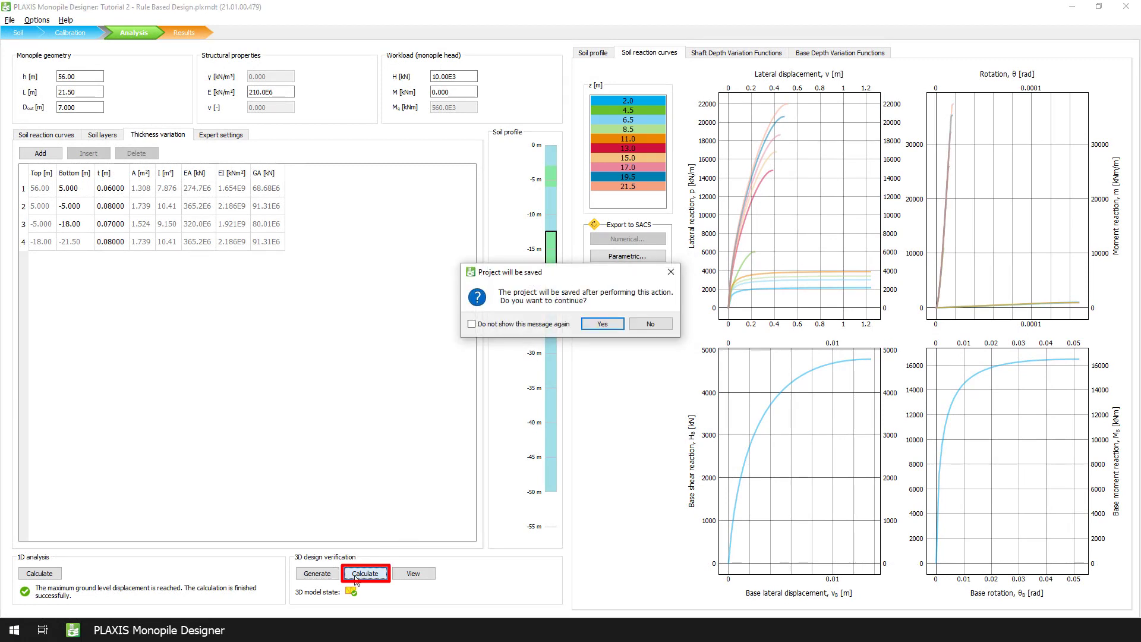
click(601, 327)
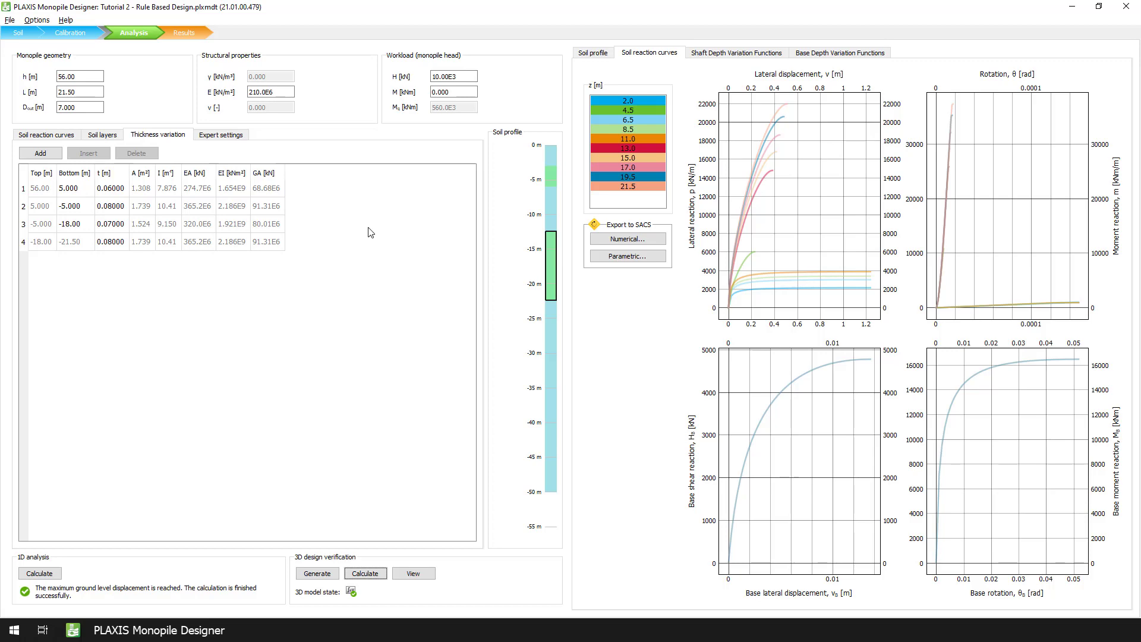
- Enable Design verification on the Results page to overlay the 3D curve (η 90.90%, ρ 113.3%)
click(176, 27)
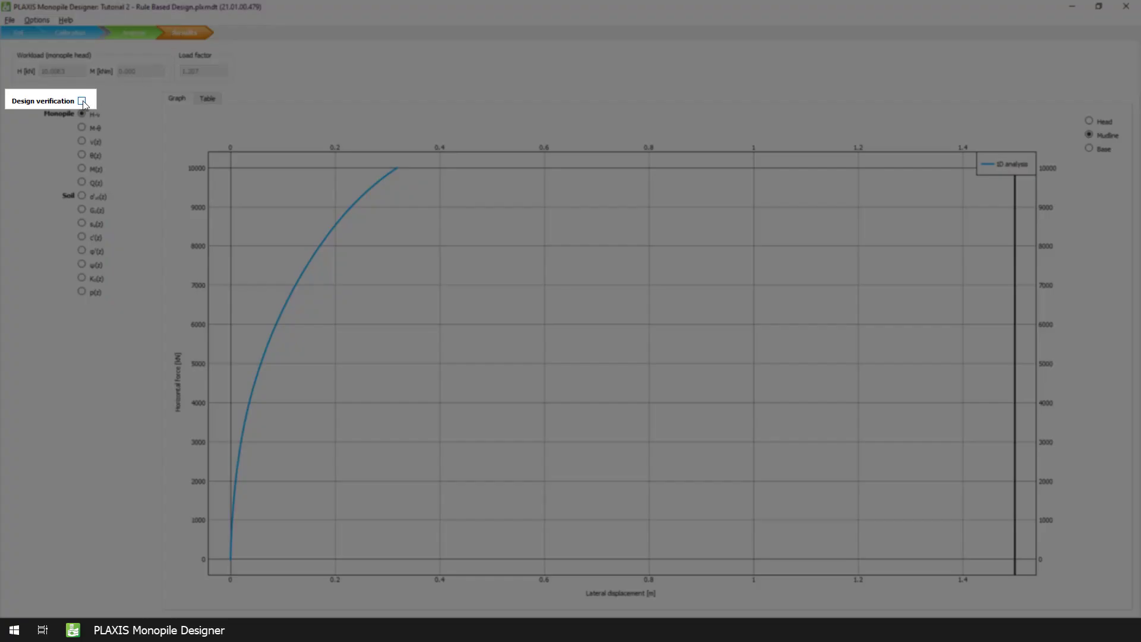
click(82, 101)
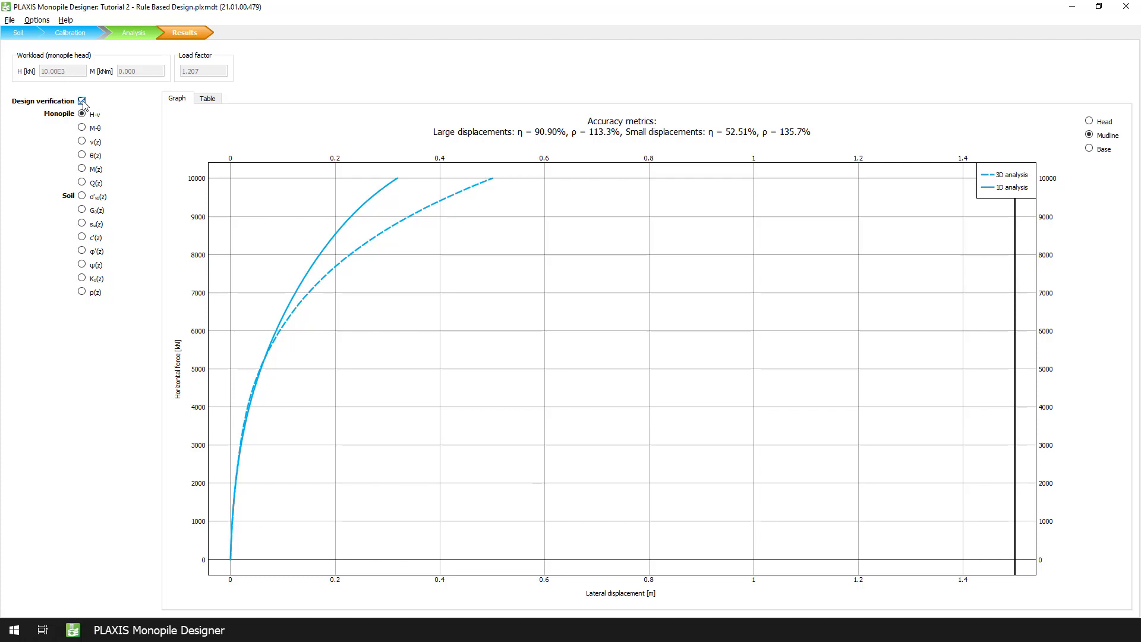
click(82, 101)
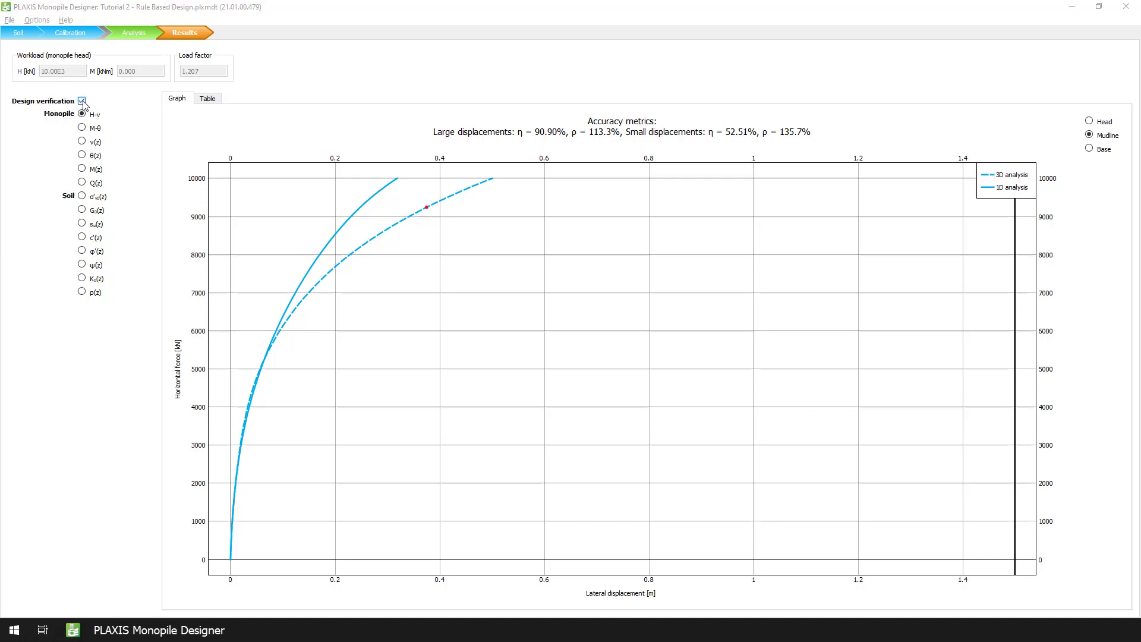